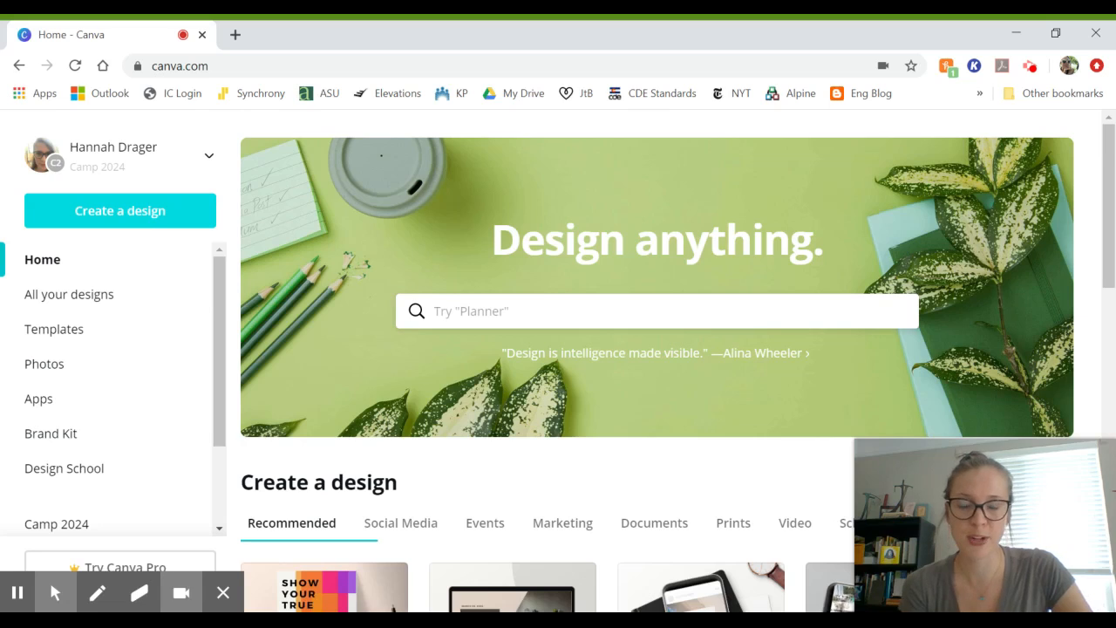
Step: Open the Create a design dropdown listing custom size, Poster, Presentation and Video
left_click(139, 225)
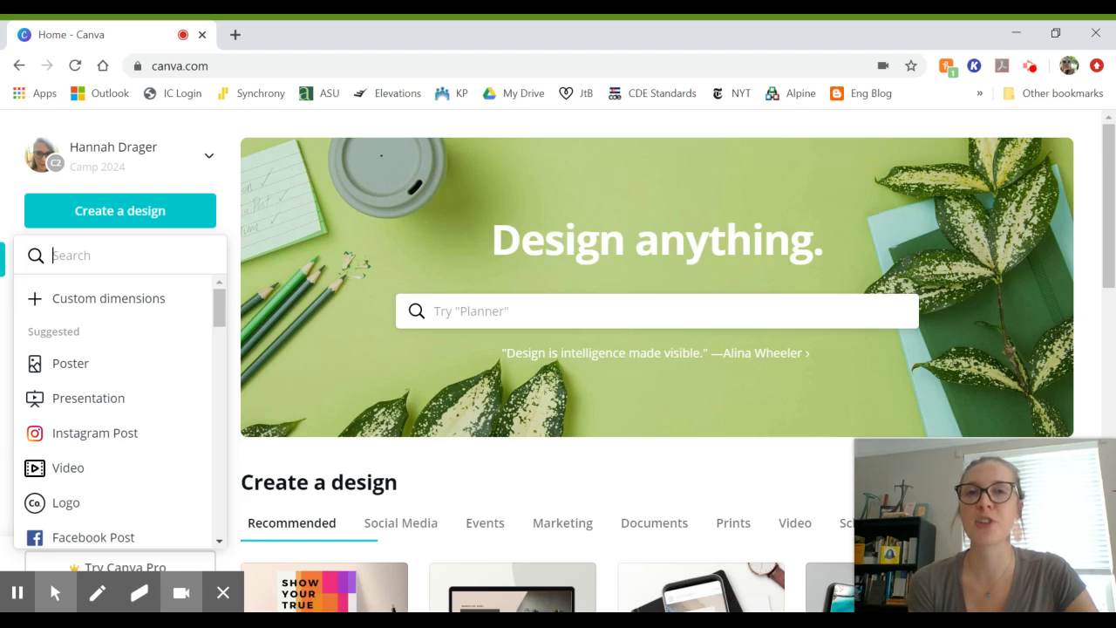
Step: Choose Poster to start a blank Poster (US) design in a new tab
left_click(102, 370)
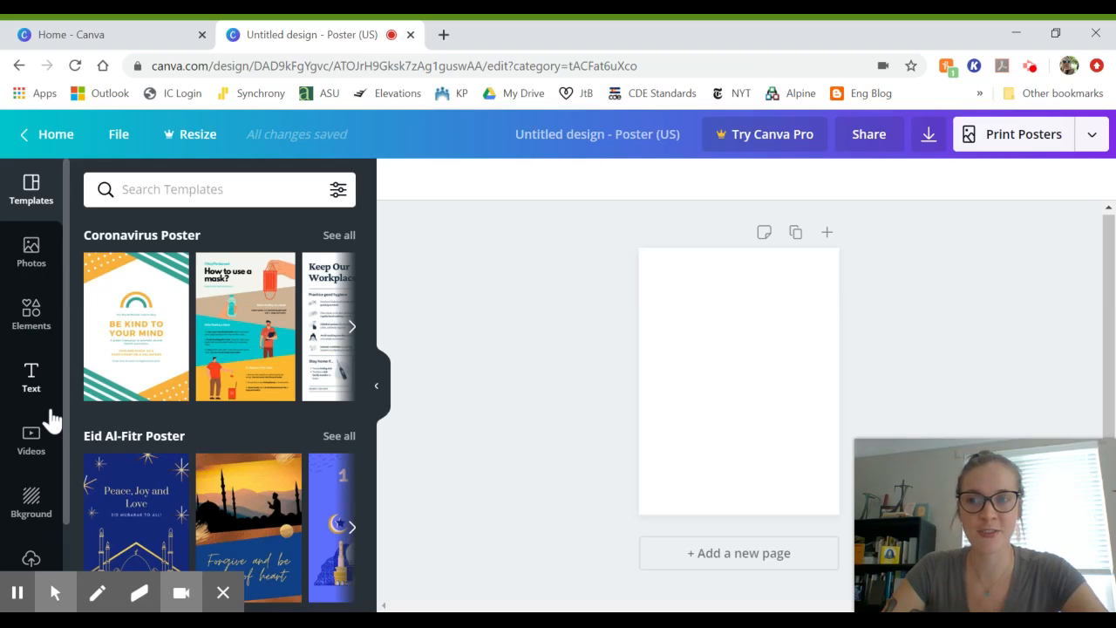
Step: Scroll through the poster templates, then collapse the Templates panel to leave only the blank page
scroll(53, 420, "down", 1)
scroll(52, 420, "up", 1)
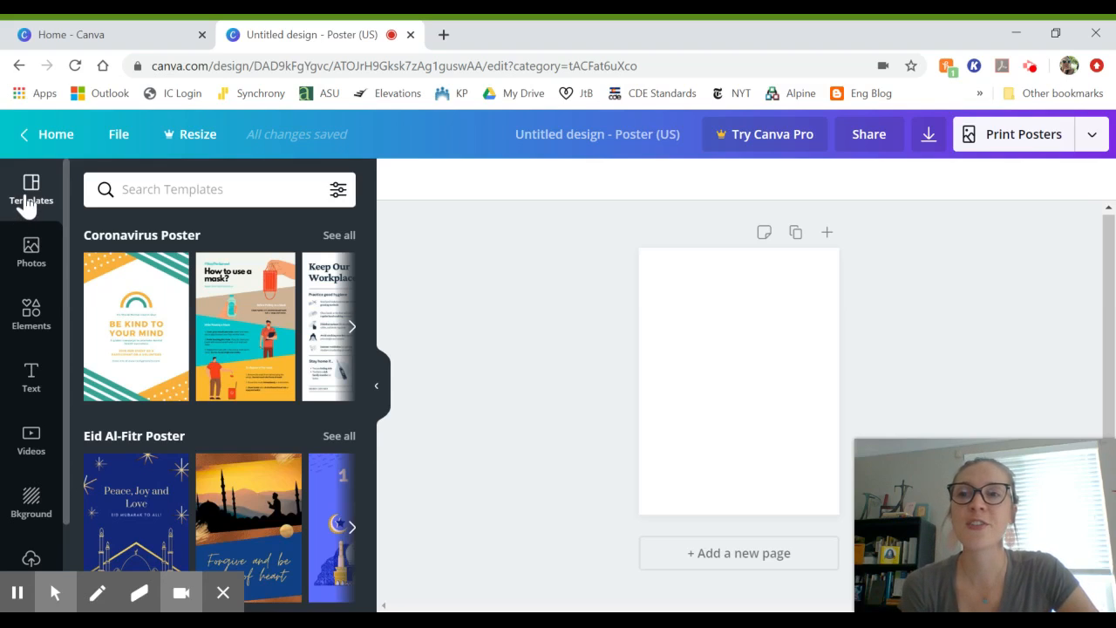
scroll(120, 296, "down", 3)
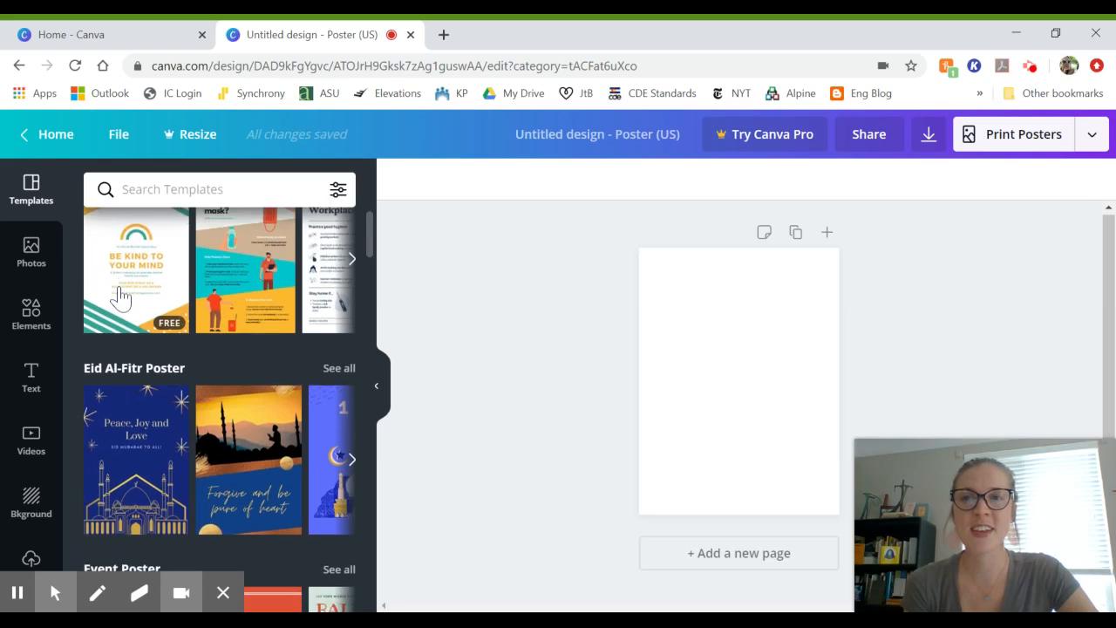
scroll(120, 296, "down", 8)
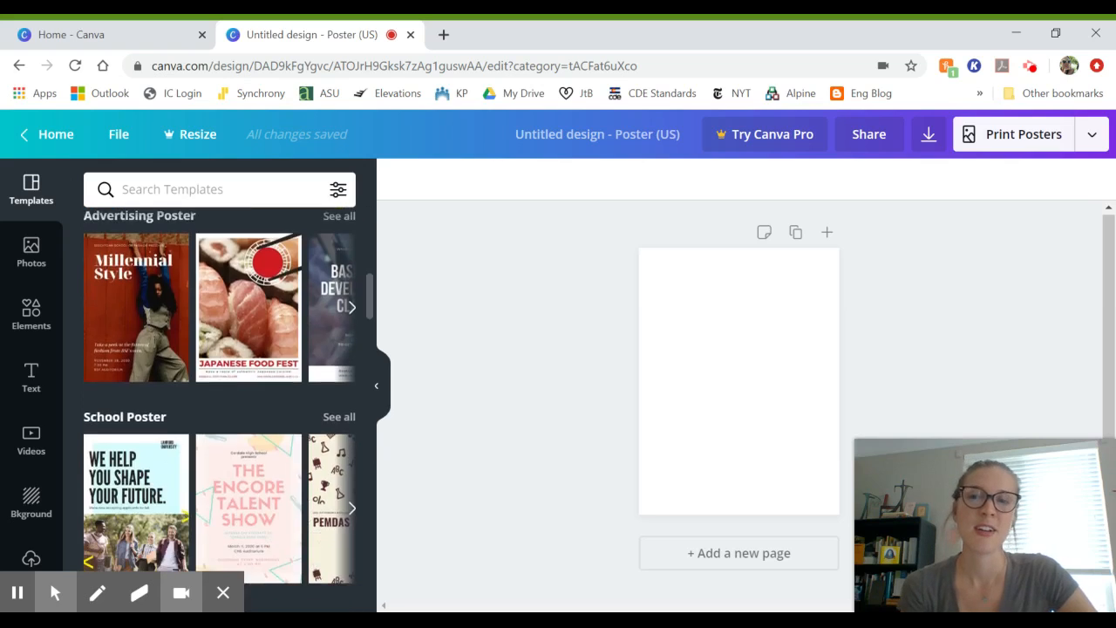
scroll(220, 392, "down", 8)
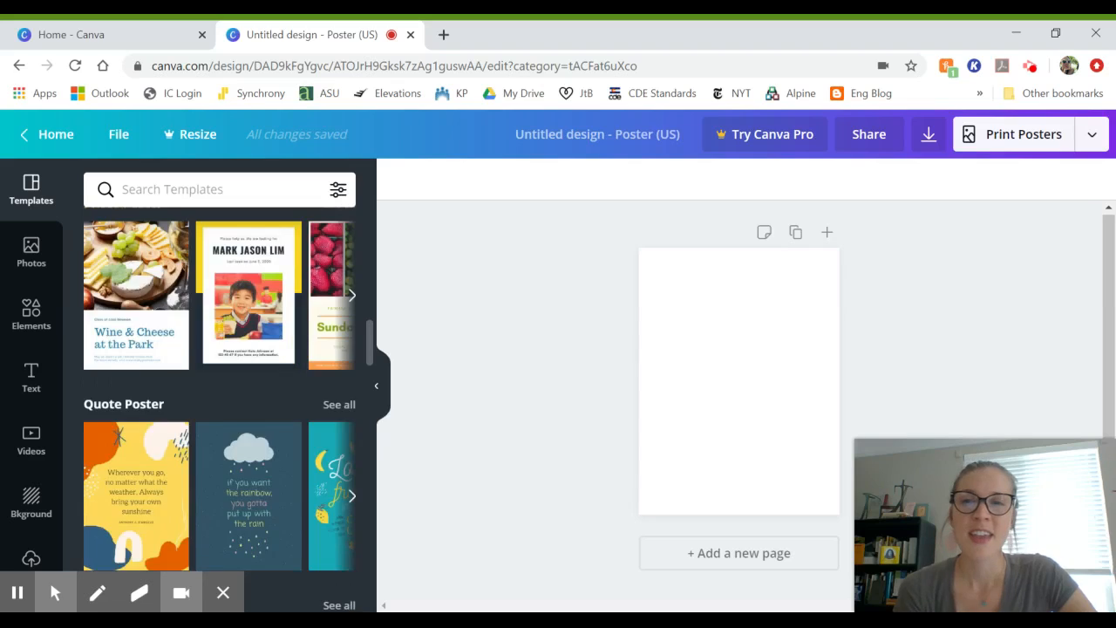
scroll(136, 349, "up", 15)
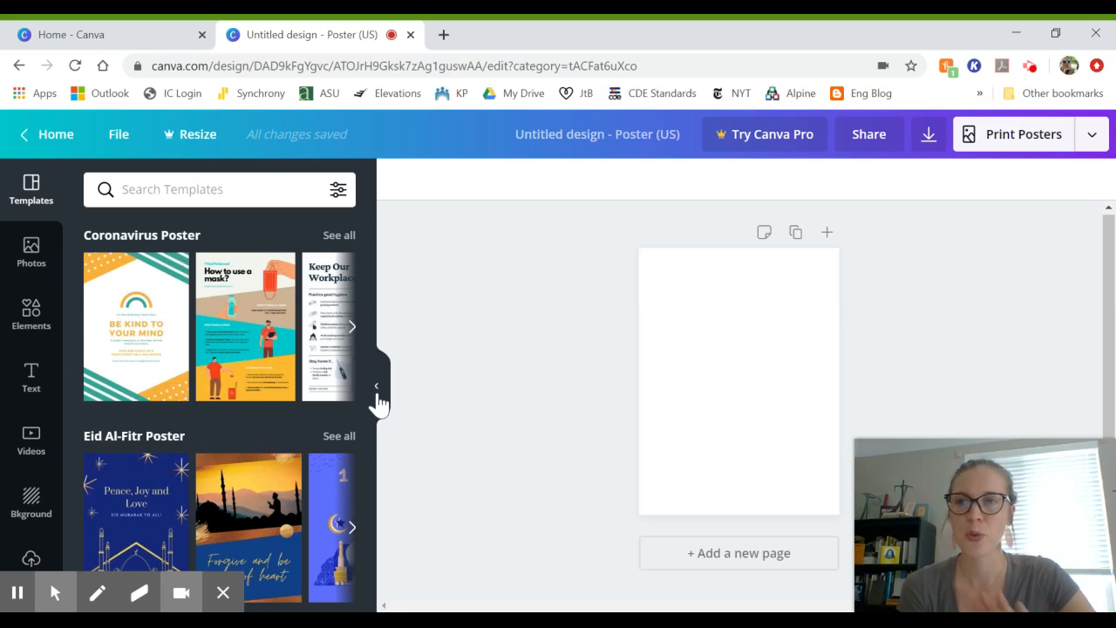
left_click(379, 403)
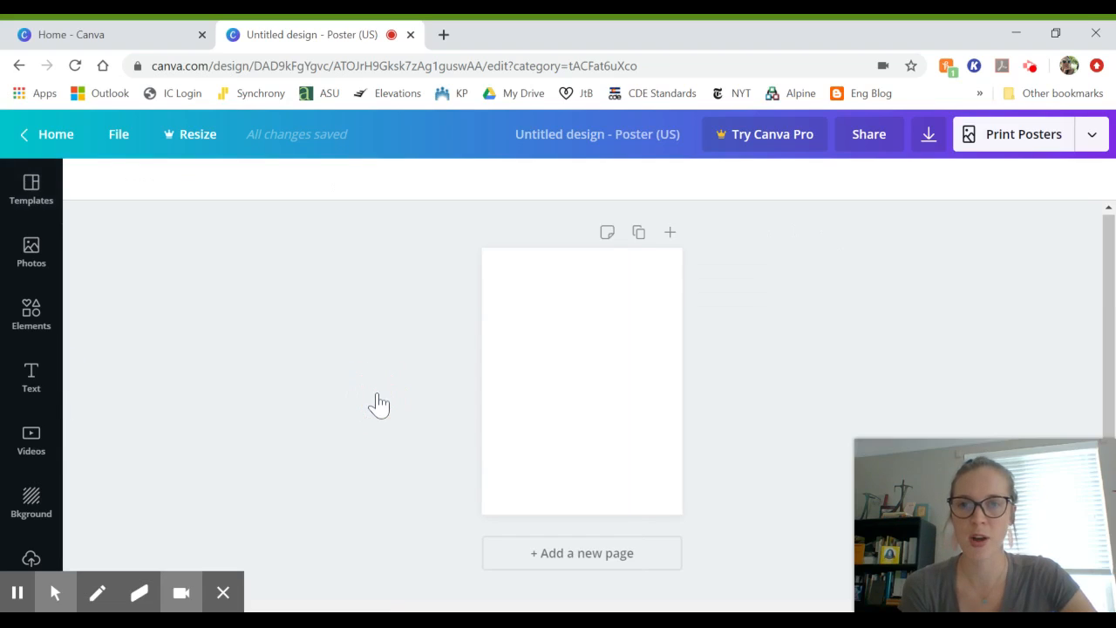
Step: Open the Photos library and scroll through the stock images
left_click(32, 257)
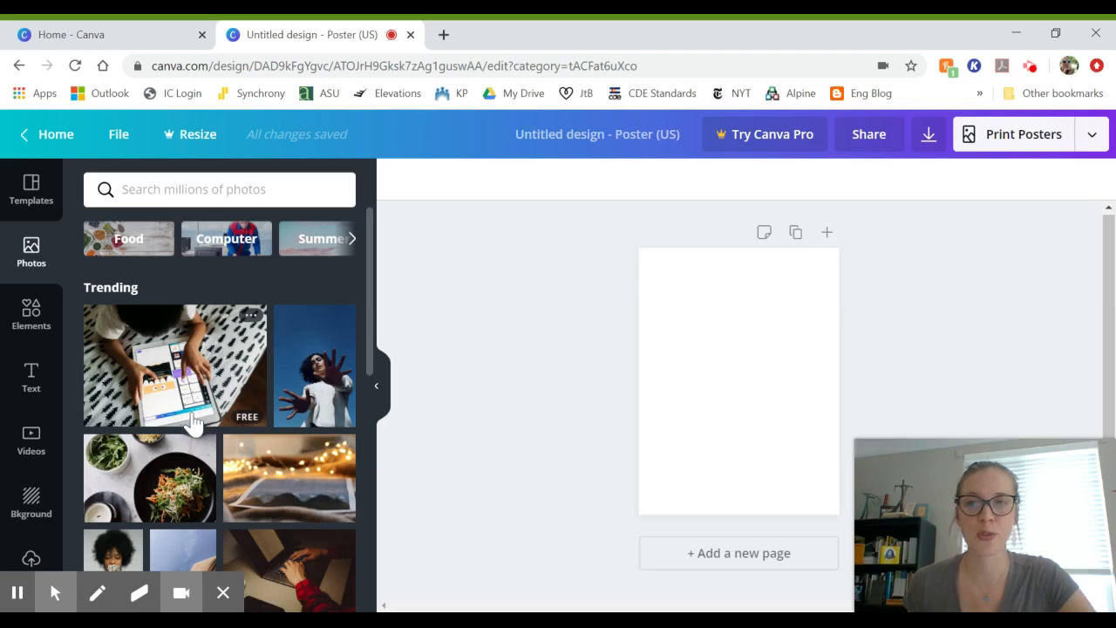
scroll(191, 424, "down", 1)
scroll(192, 424, "down", 5)
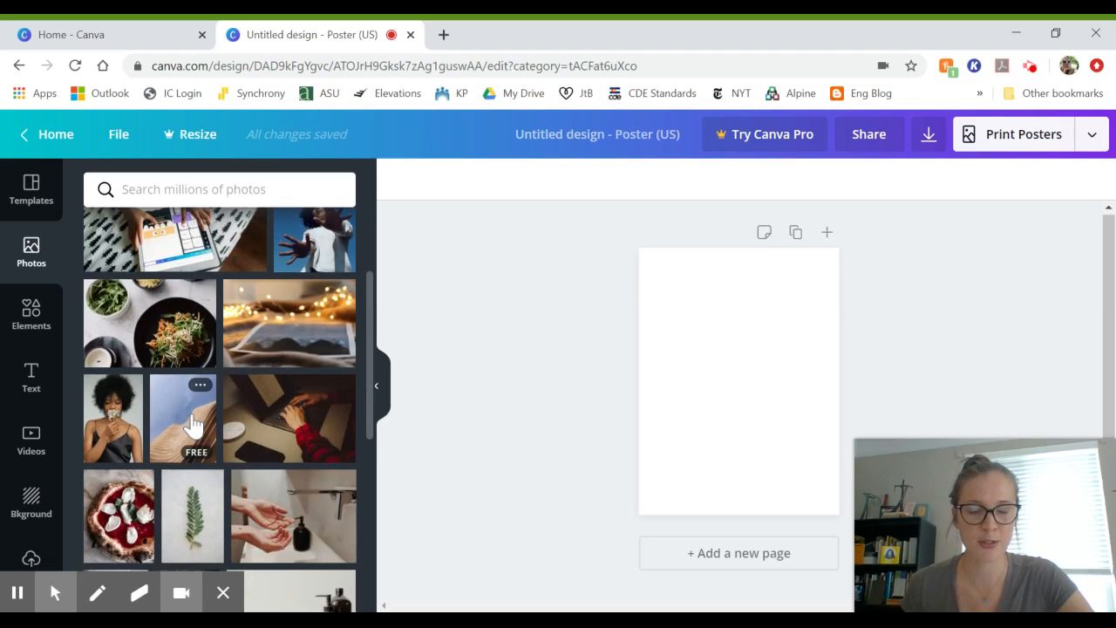
scroll(192, 424, "down", 3)
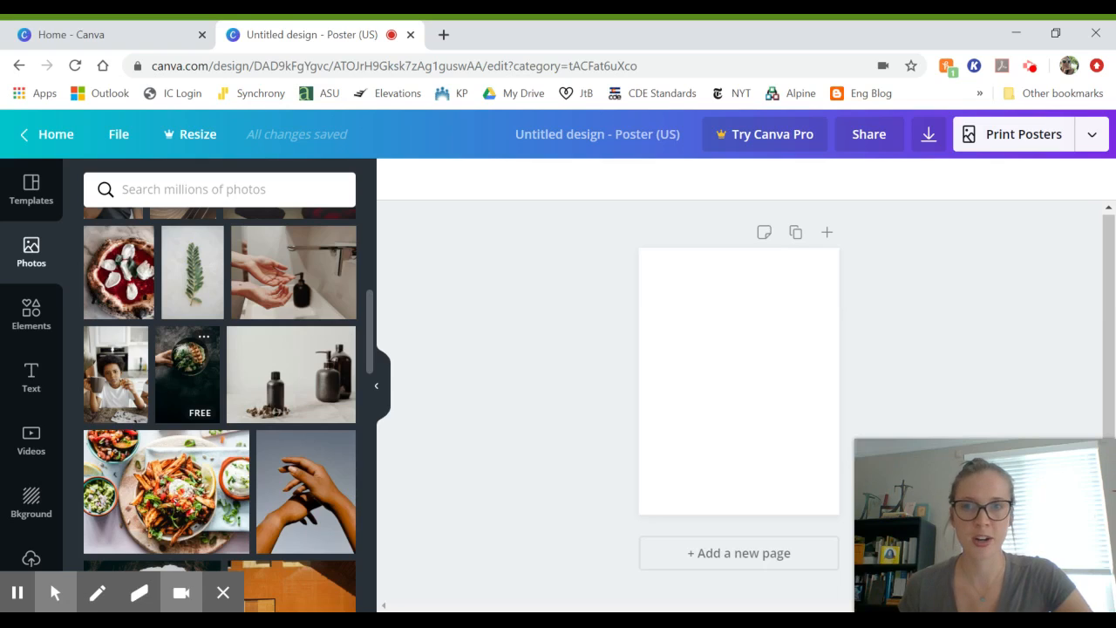
scroll(250, 402, "up", 8)
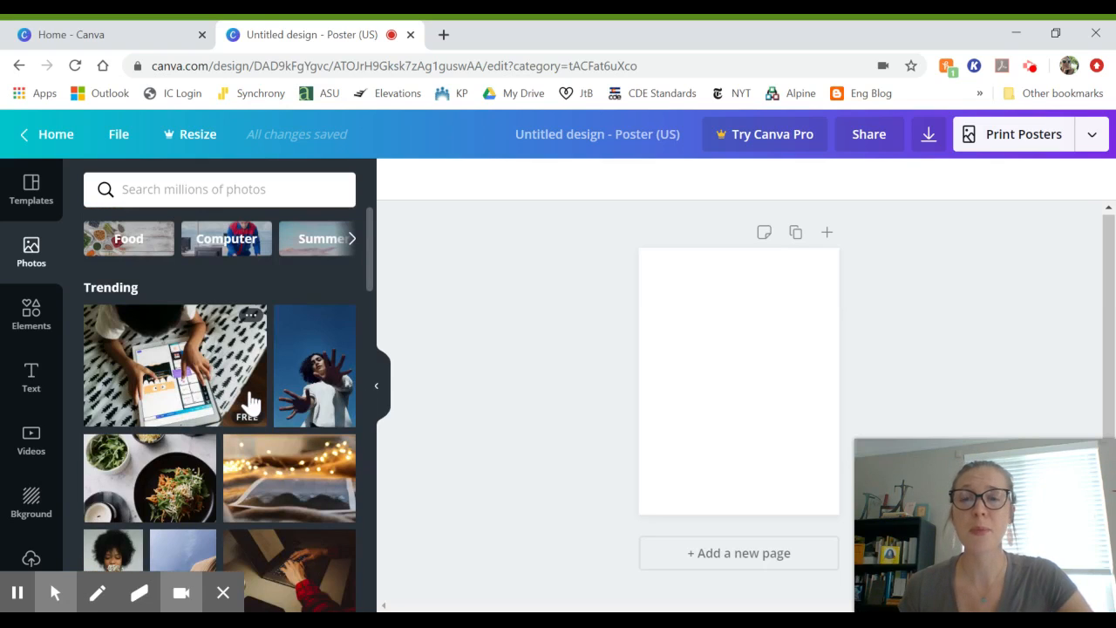
Step: Try the photo search box, dismiss it, and keep browsing the free and Pro photos
left_click(193, 189)
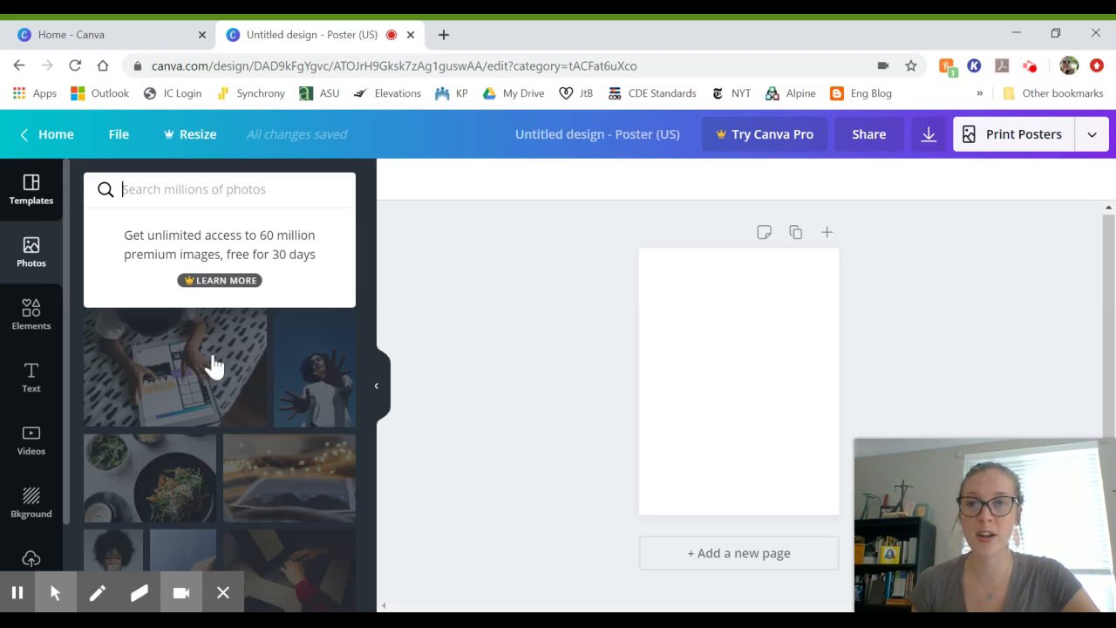
left_click(80, 230)
scroll(163, 374, "down", 10)
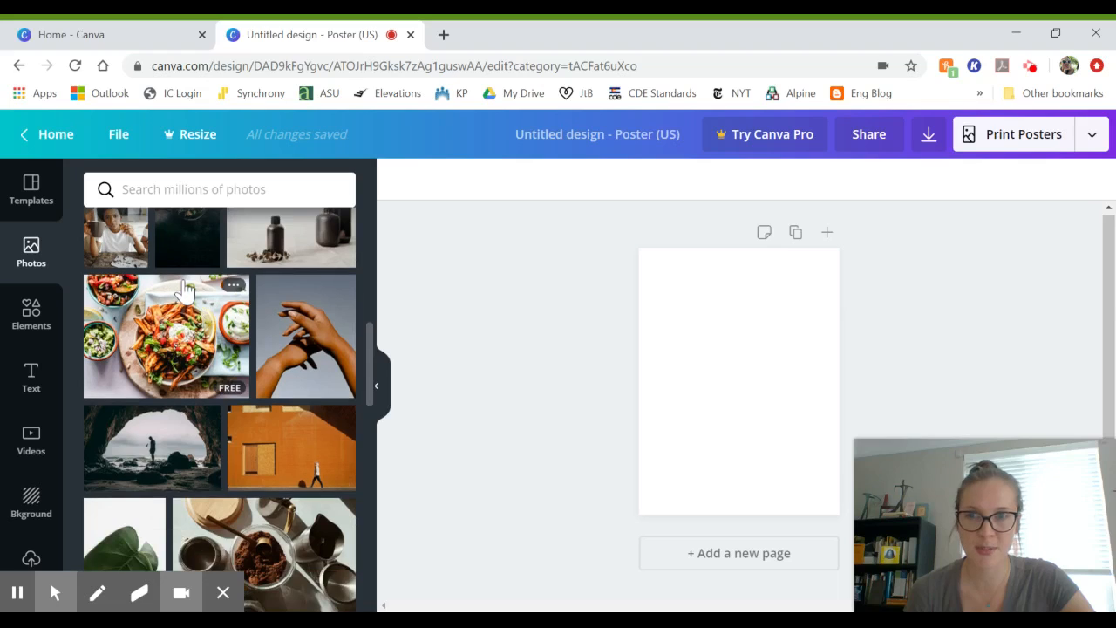
scroll(250, 480, "down", 3)
scroll(249, 481, "down", 10)
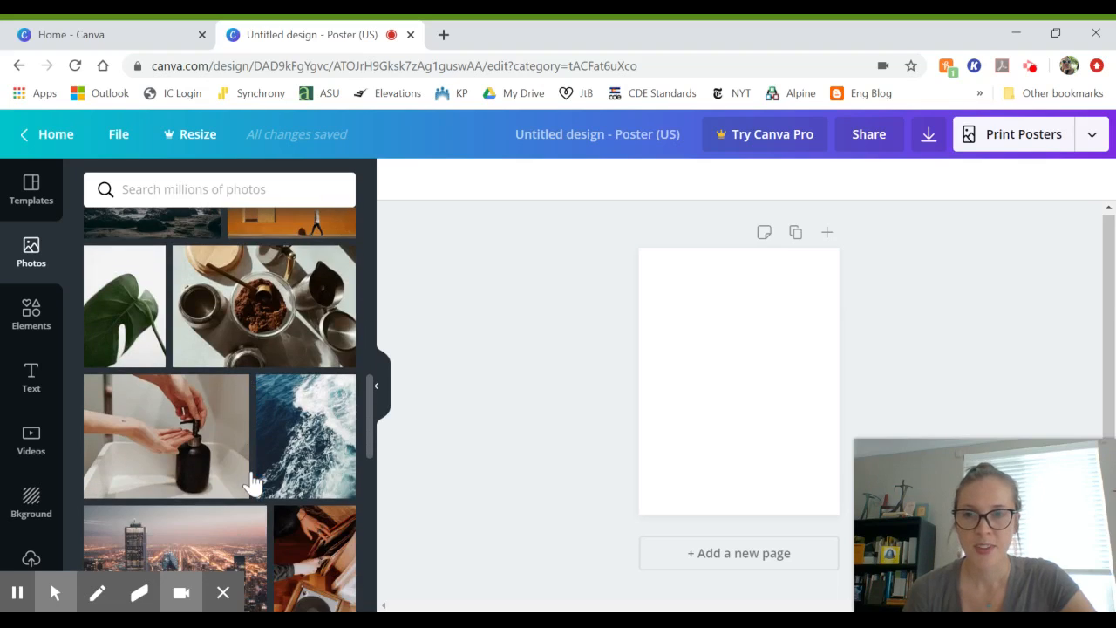
scroll(249, 480, "down", 3)
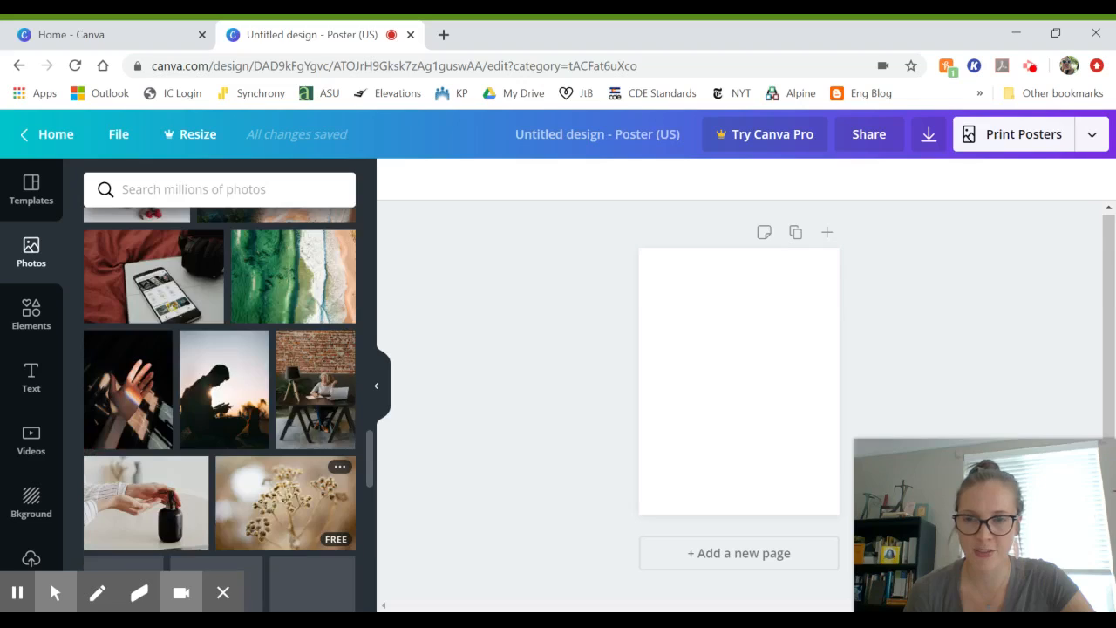
scroll(249, 480, "down", 5)
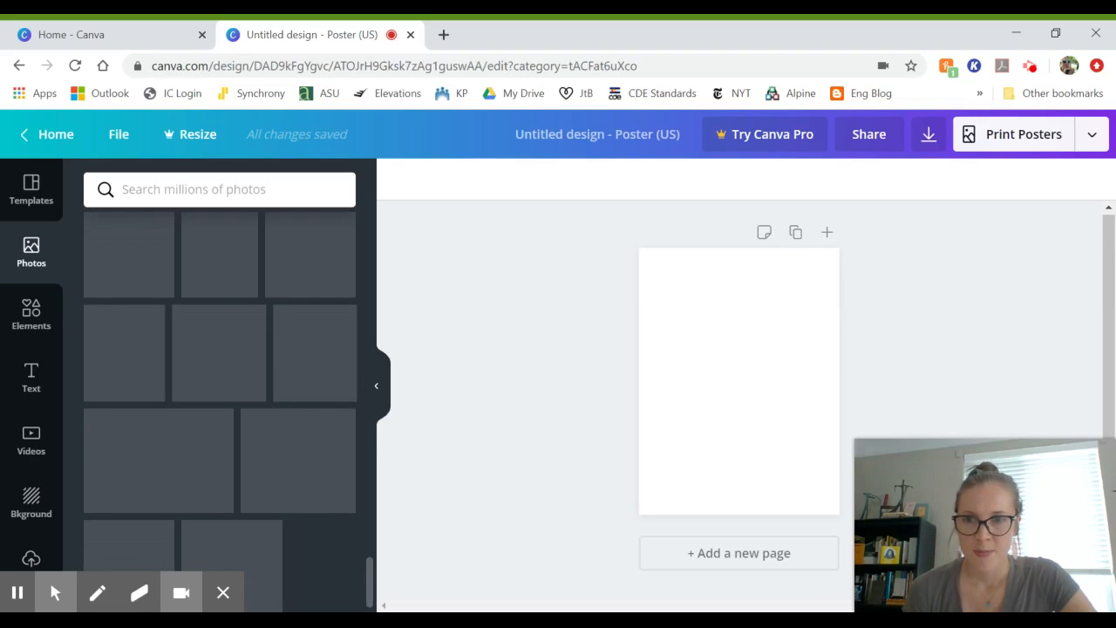
scroll(252, 392, "down", 3)
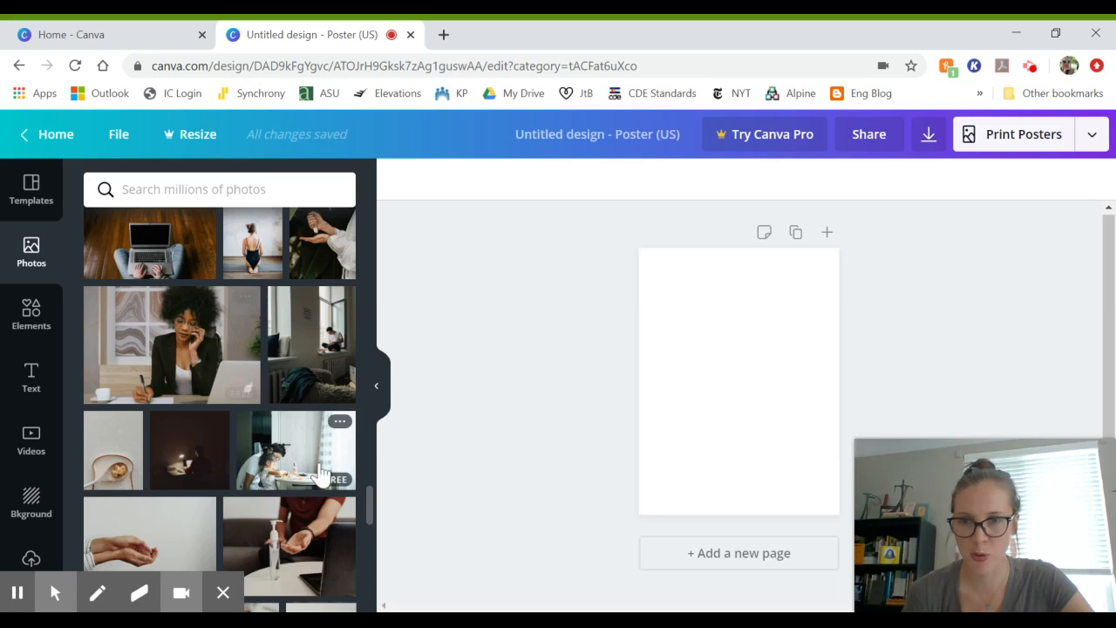
scroll(301, 514, "down", 3)
scroll(305, 540, "down", 3)
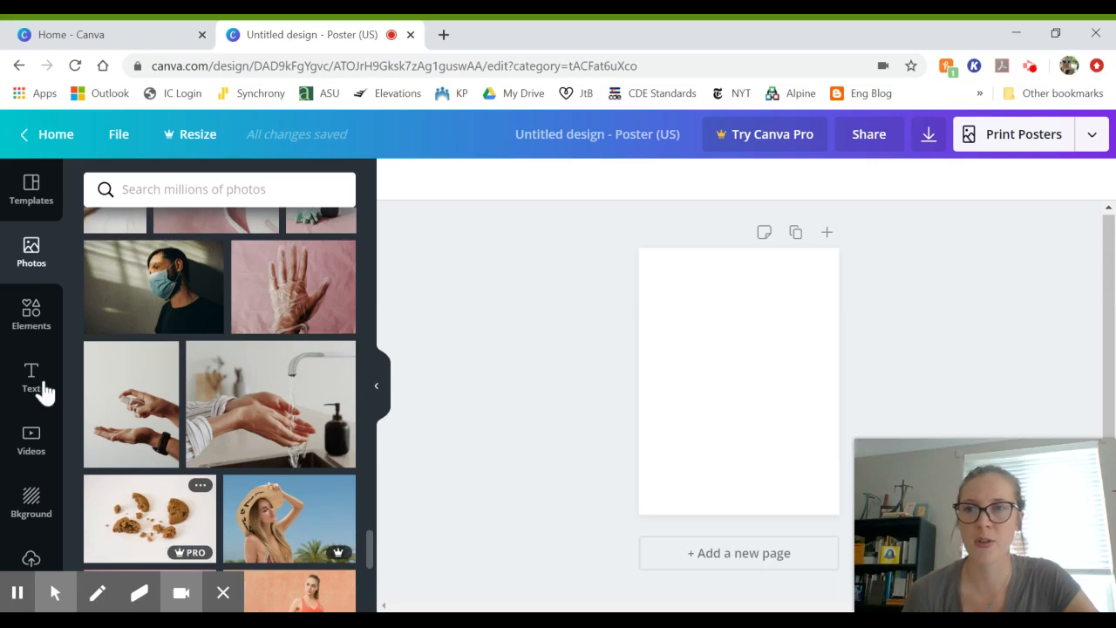
Step: Switch to Elements and browse the Featured, Grids, Shapes and Frames categories
left_click(30, 316)
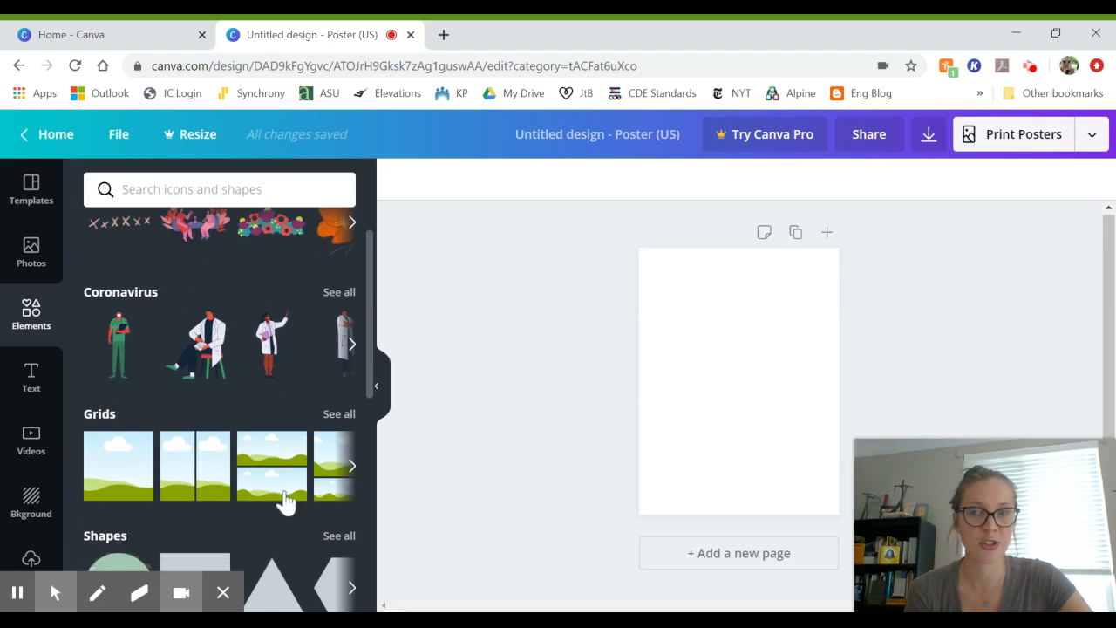
scroll(213, 509, "down", 3)
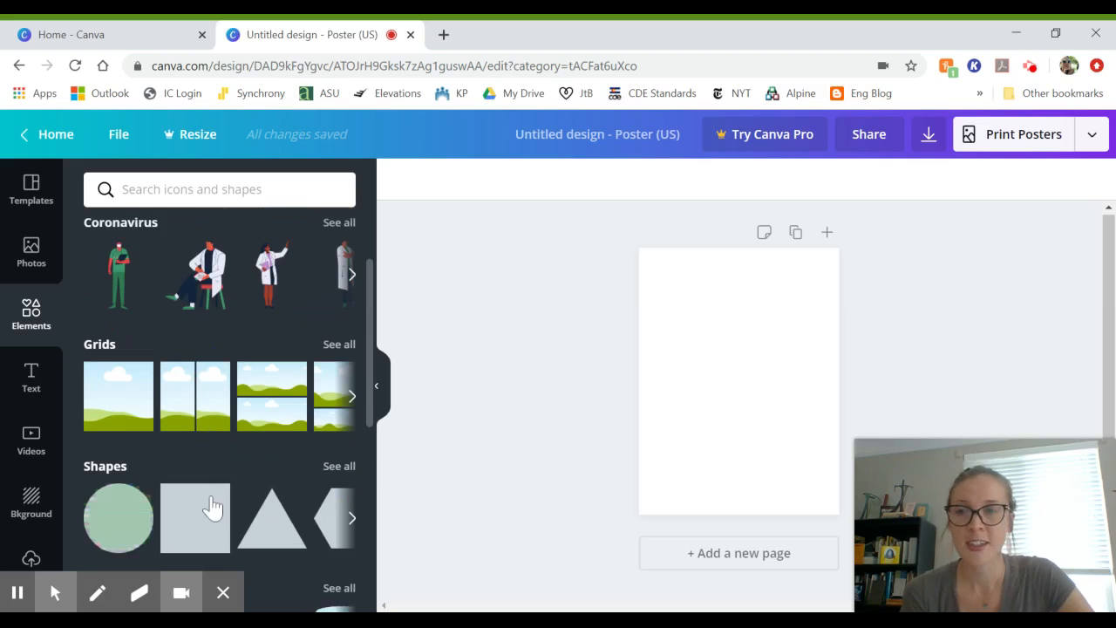
scroll(215, 545, "down", 1)
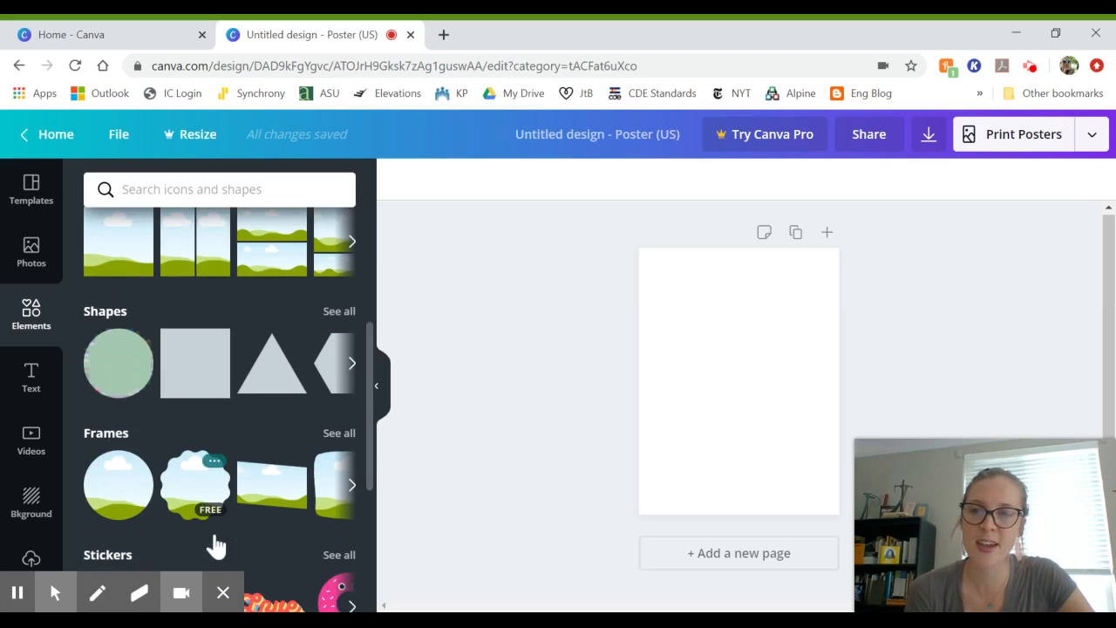
scroll(215, 545, "down", 2)
scroll(191, 419, "down", 3)
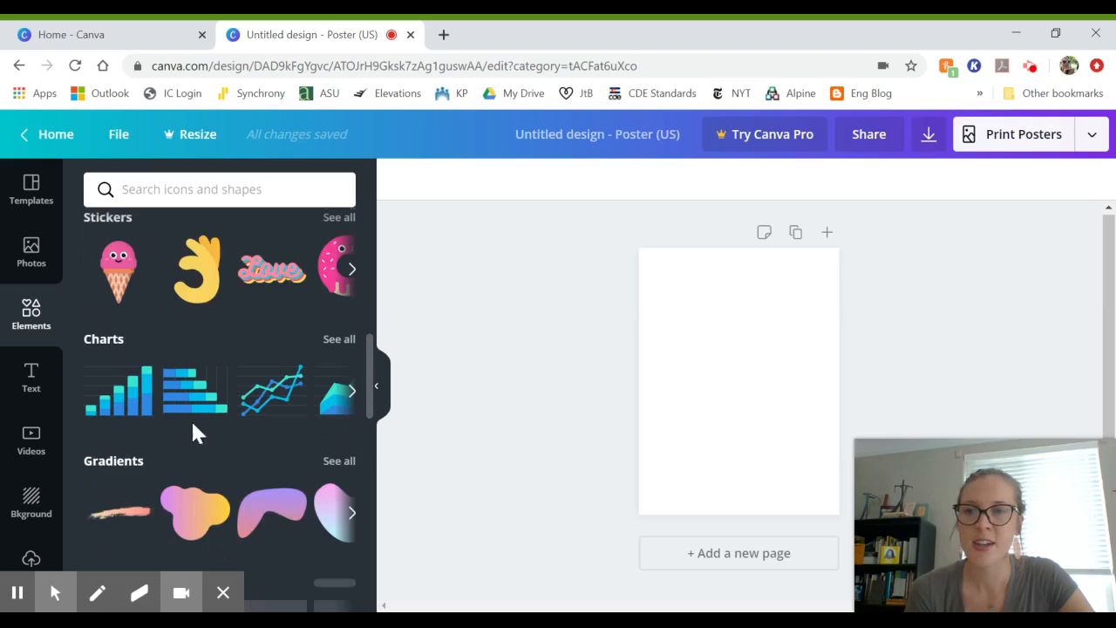
scroll(175, 293, "down", 2)
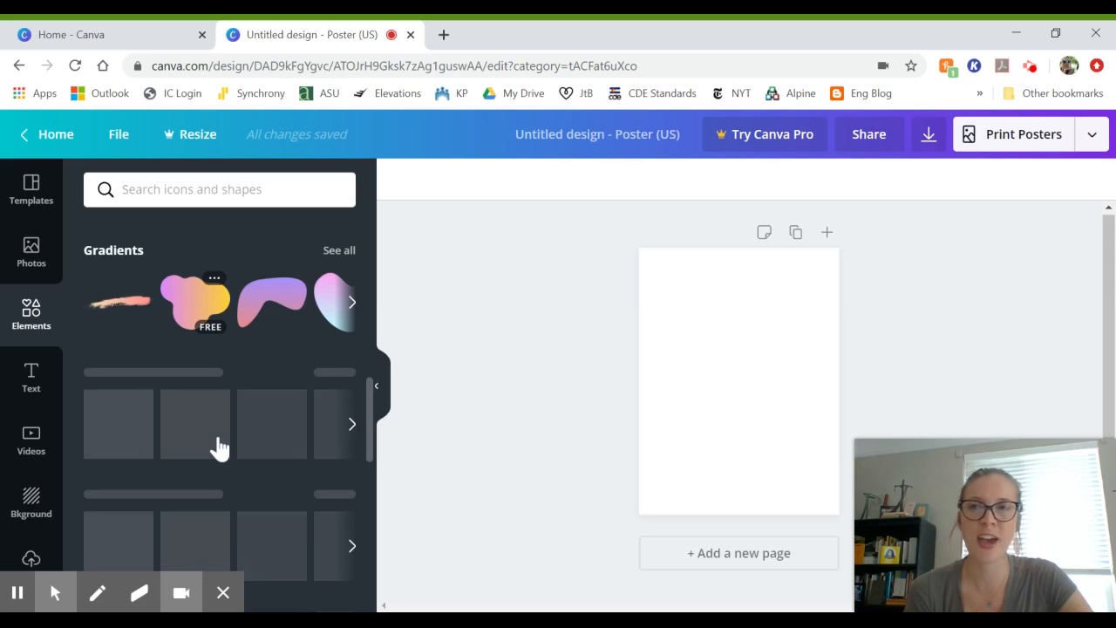
scroll(219, 448, "down", 1)
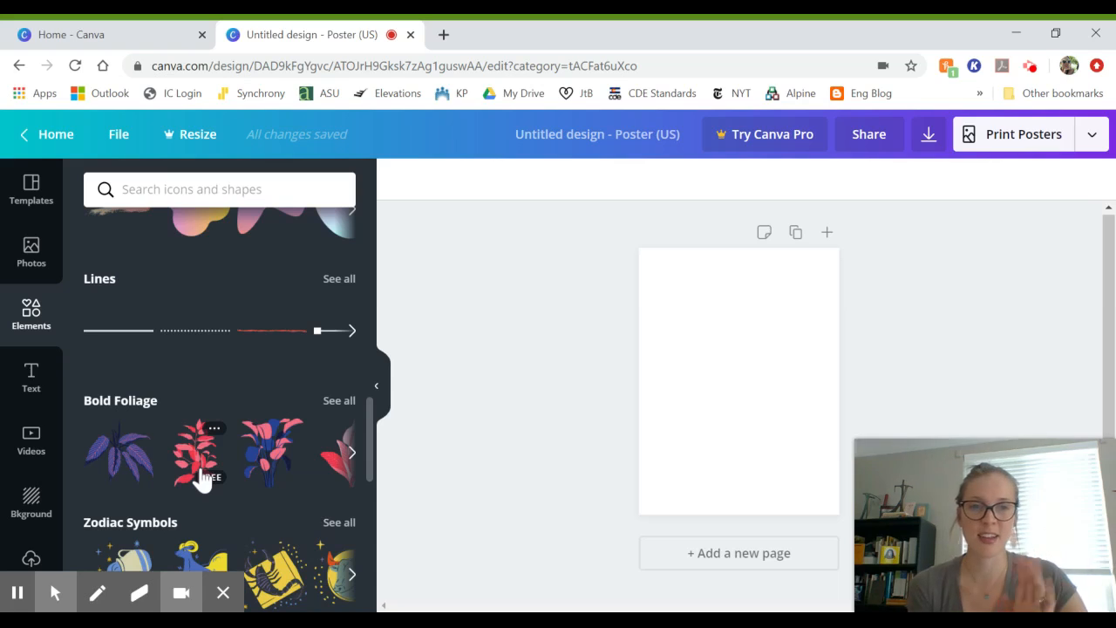
scroll(201, 477, "down", 5)
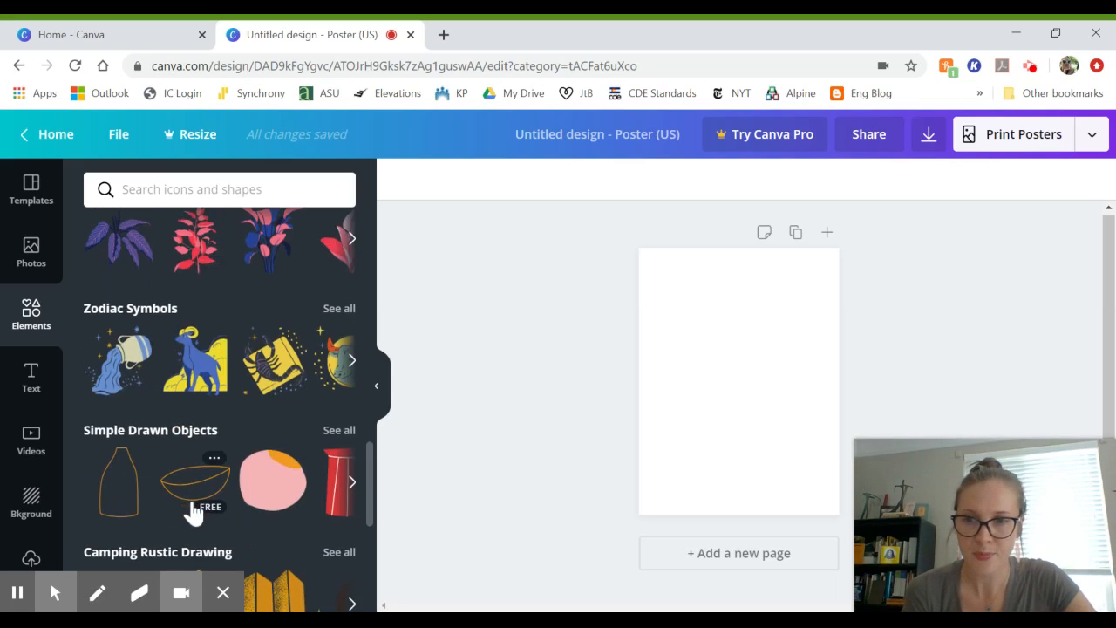
scroll(194, 512, "up", 15)
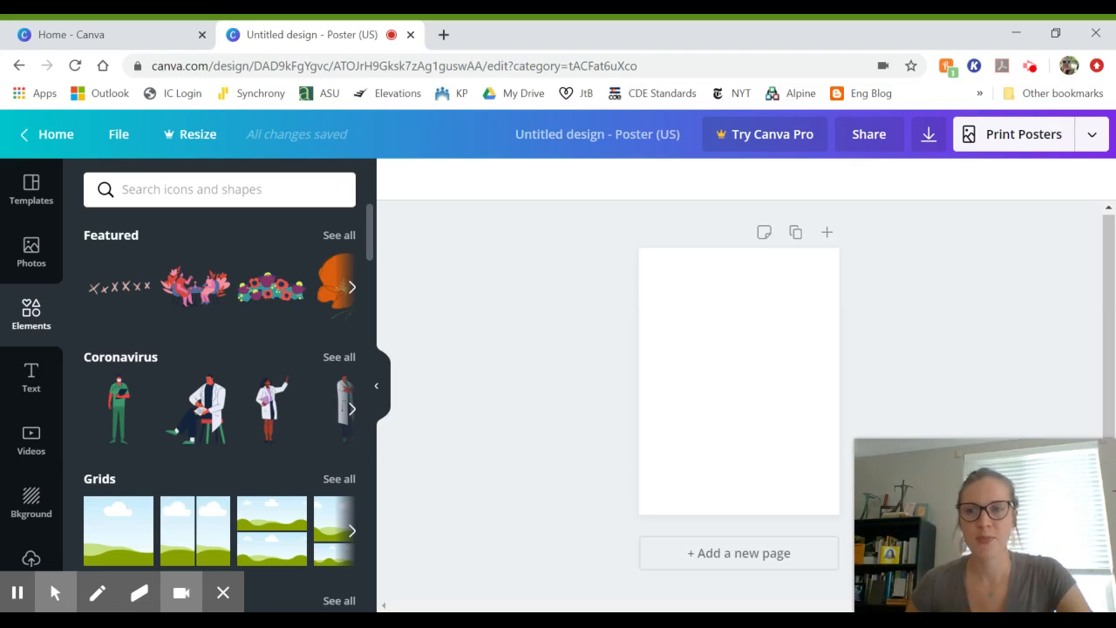
Step: Switch to the Text panel and view font combinations like Cue the Confetti and Dazzle
left_click(35, 387)
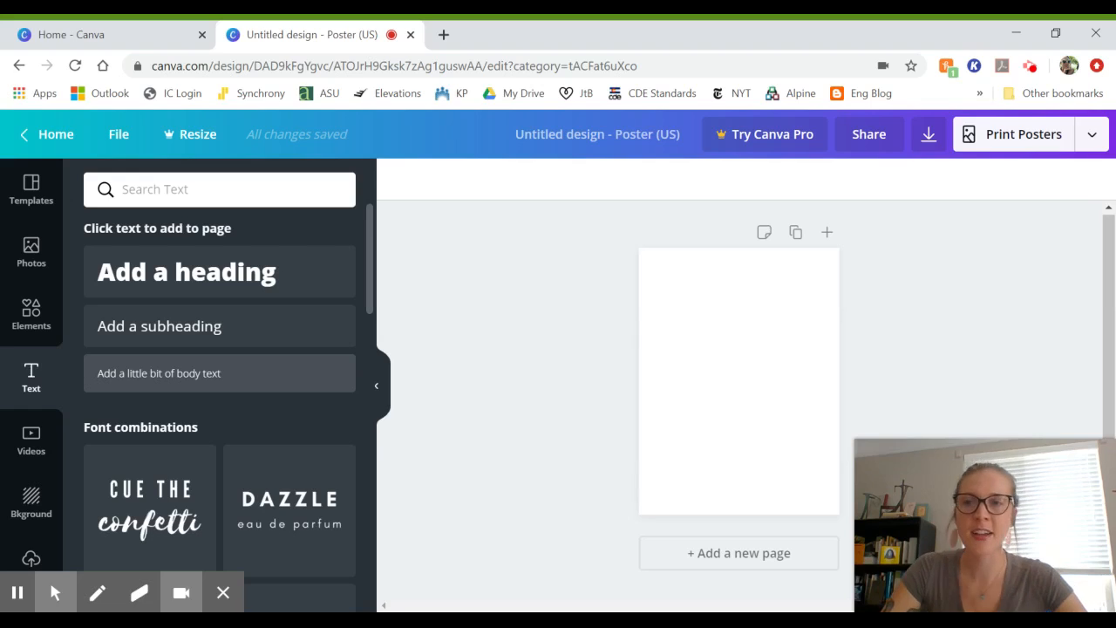
scroll(150, 375, "down", 3)
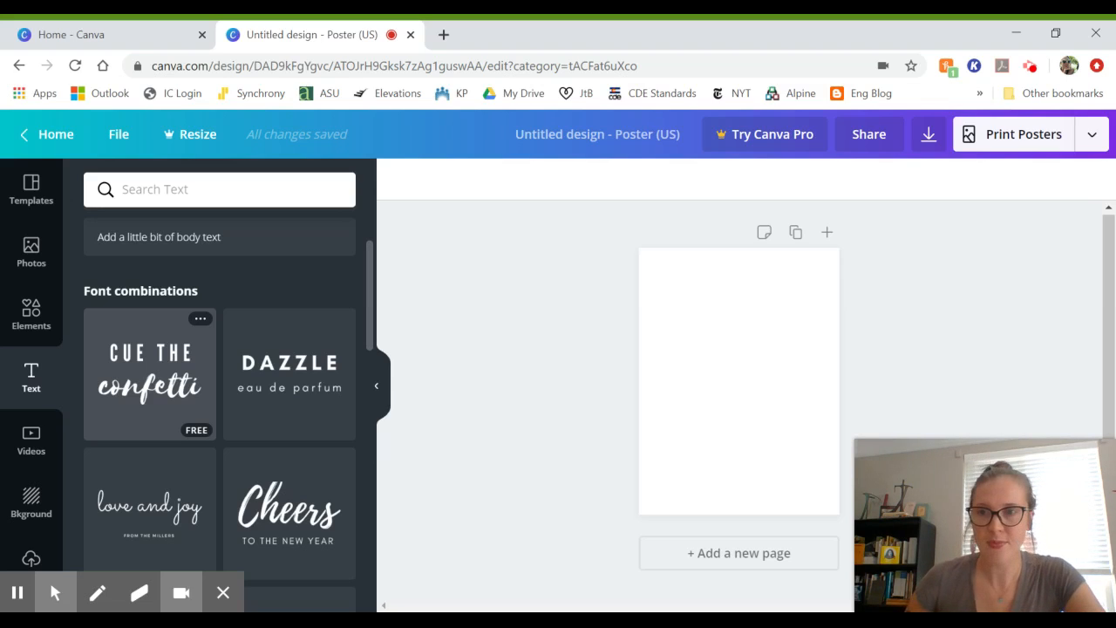
Step: Browse the stock video clips, then switch to the Background colors and textures
left_click(33, 451)
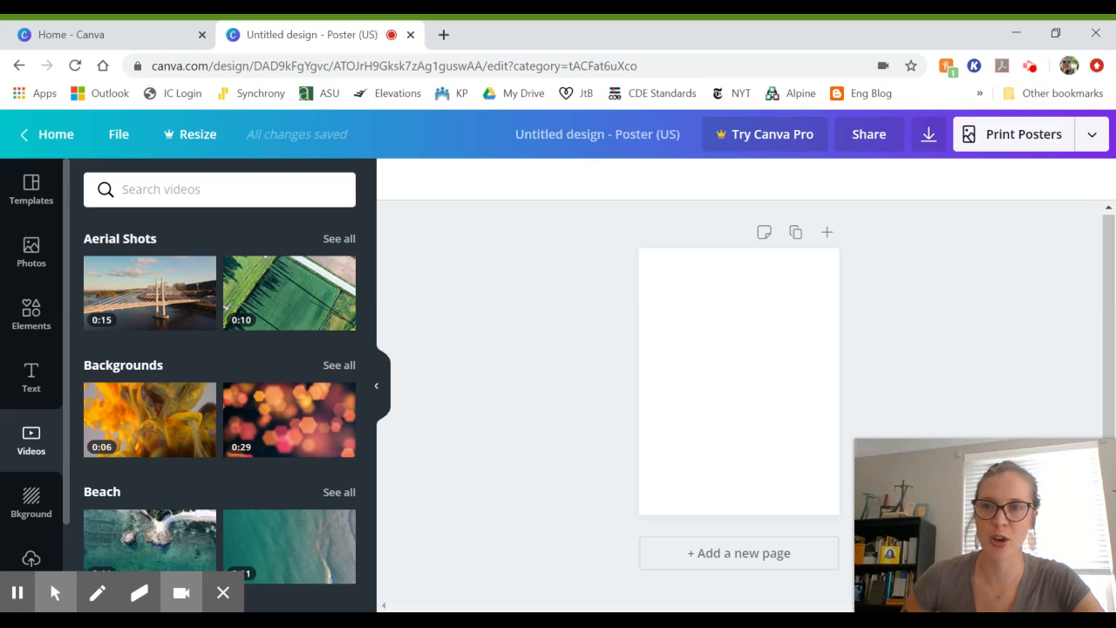
scroll(31, 366, "down", 1)
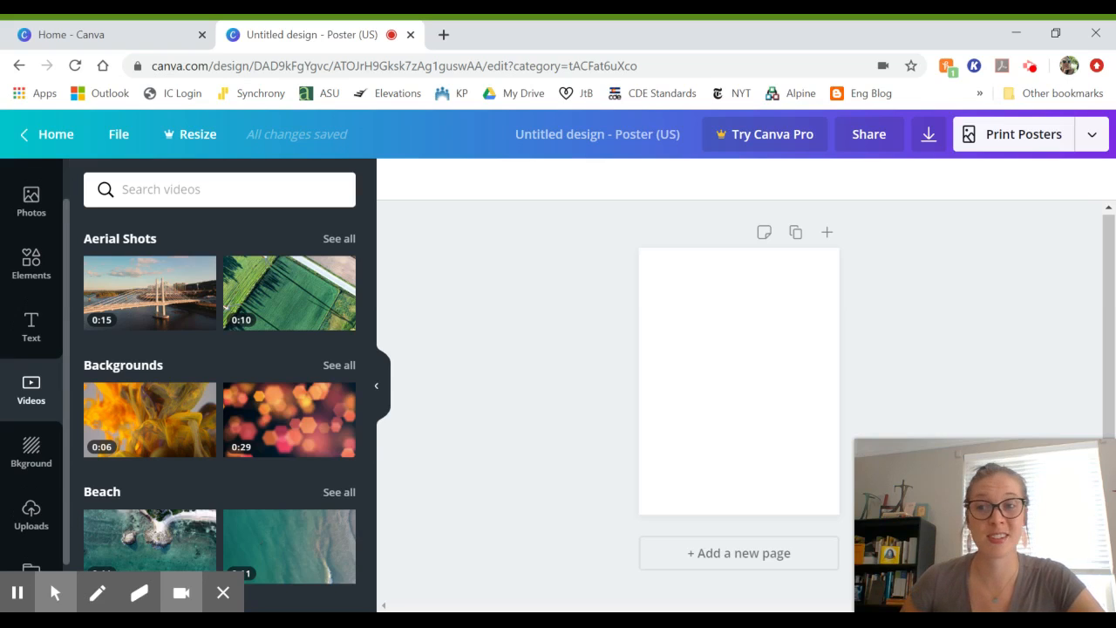
left_click(33, 451)
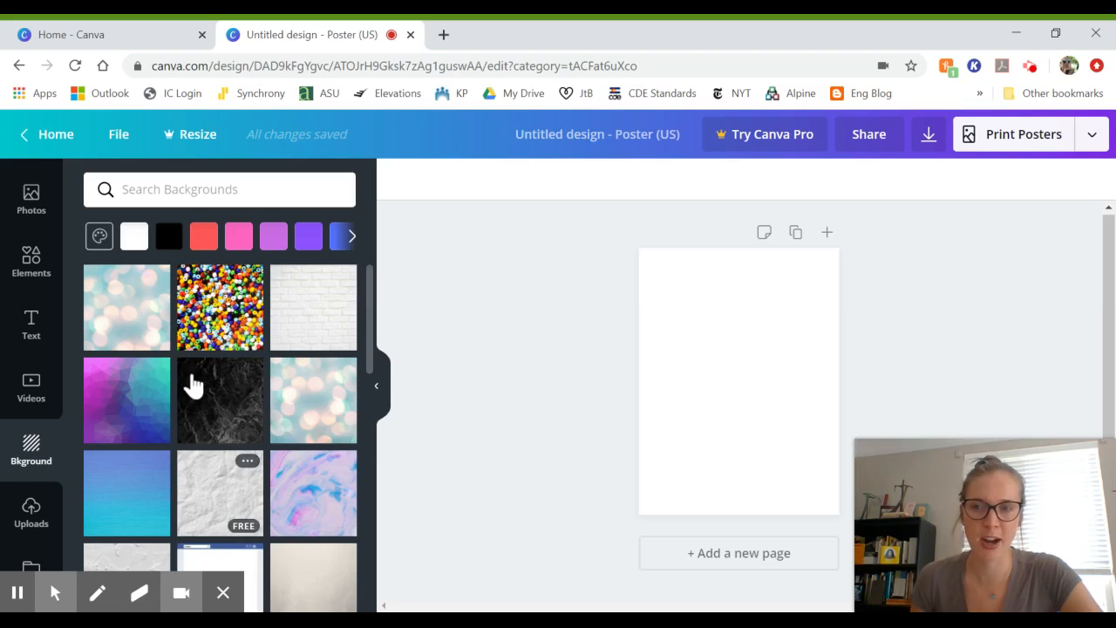
Step: Scroll the sidebar and switch to the Uploads panel for your own images and videos
scroll(43, 440, "down", 1)
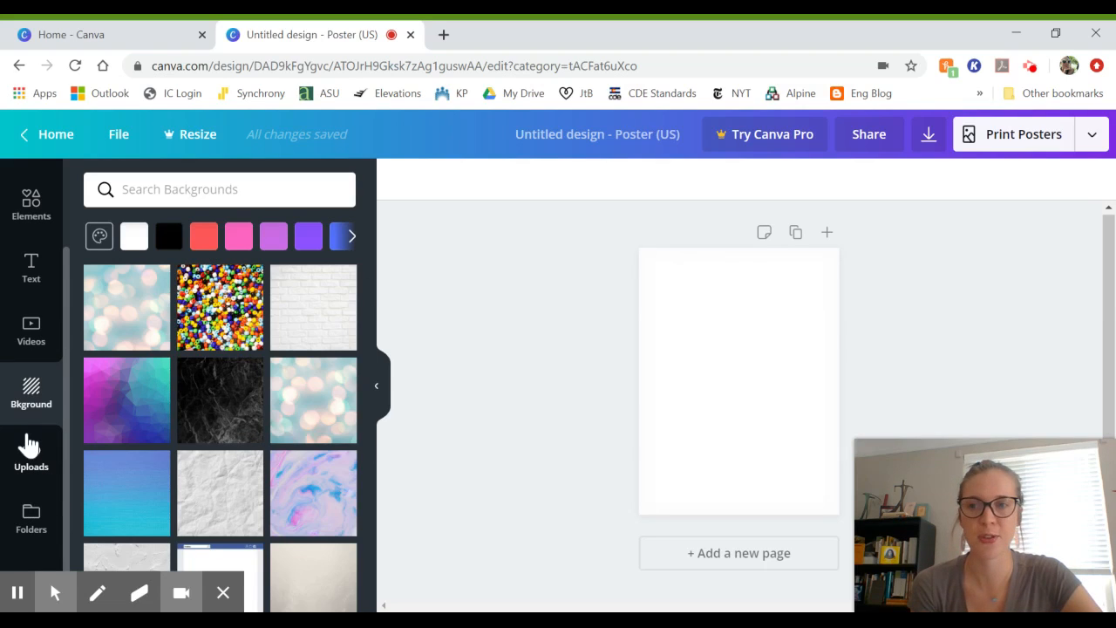
left_click(26, 462)
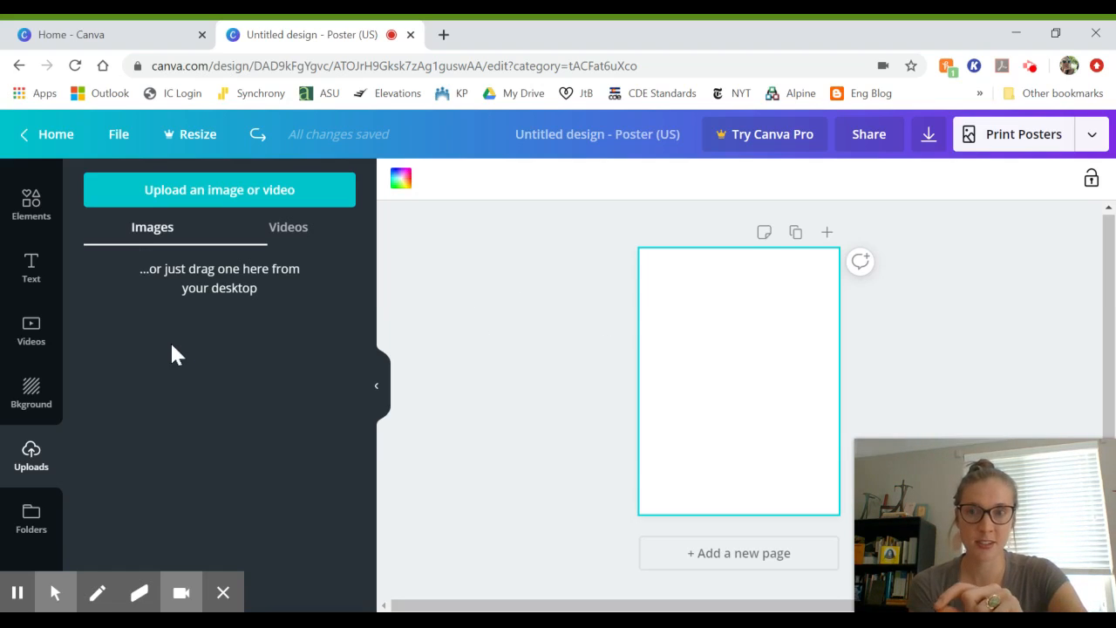
Step: Start an image upload, cancel the file dialog, then view the Purchased and Likes folders
left_click(182, 196)
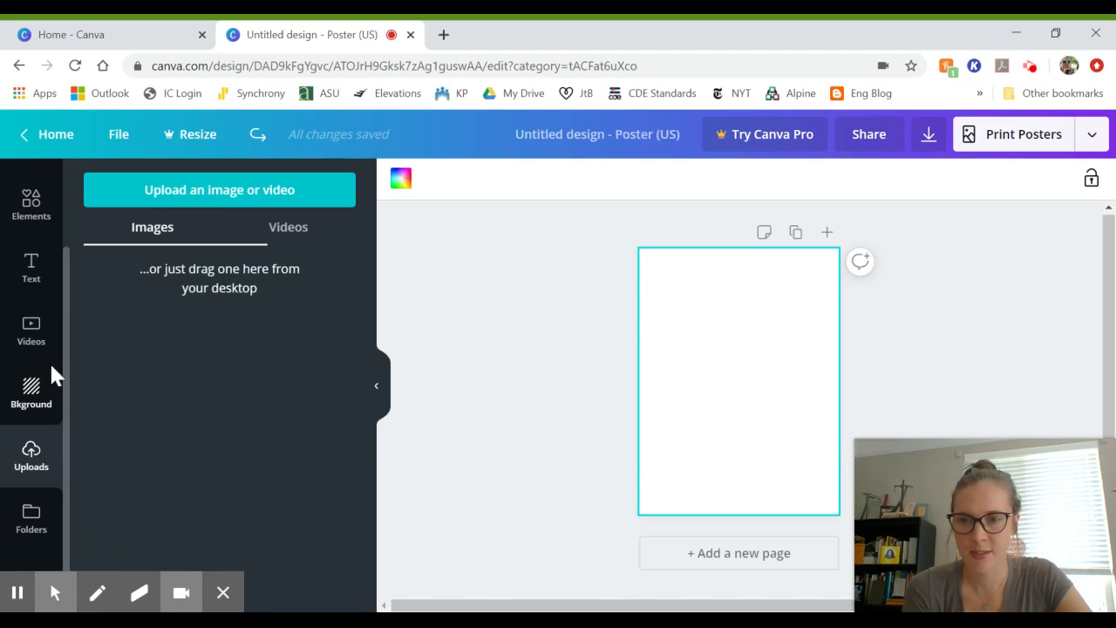
left_click(43, 527)
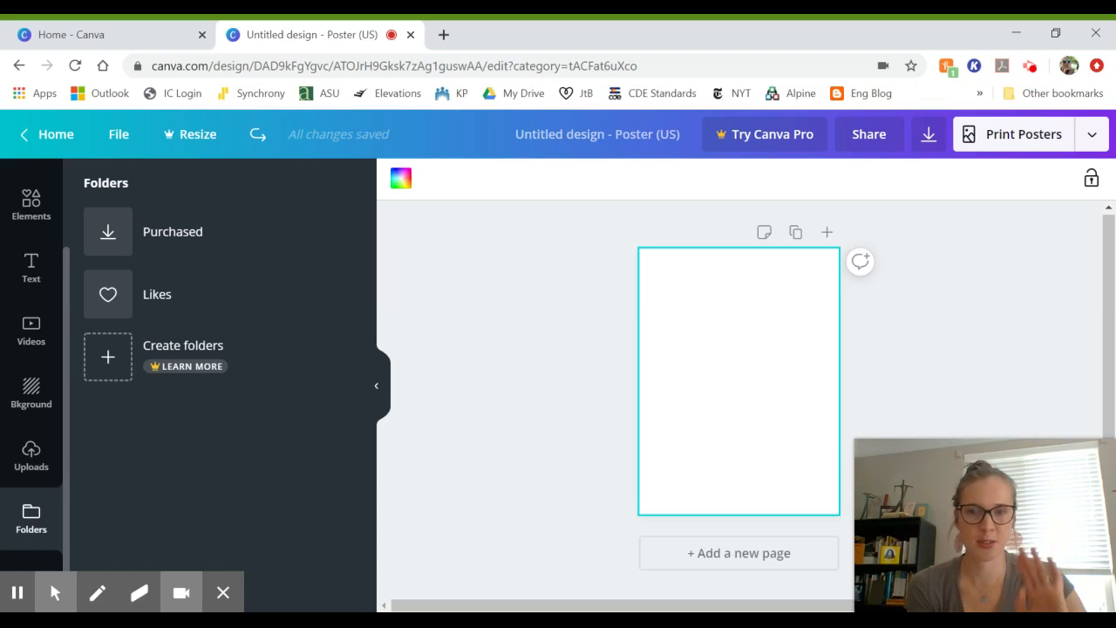
Step: Open the More panel listing Music, Charts, Pexels, Pixabay, Embeds and YouTube
left_click(220, 598)
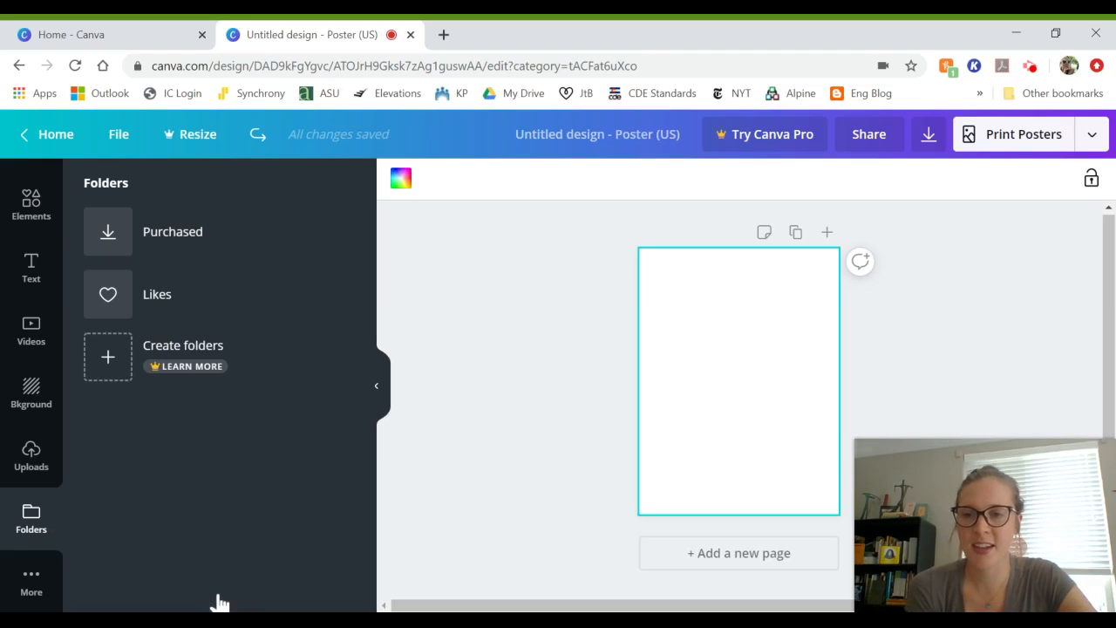
left_click(26, 589)
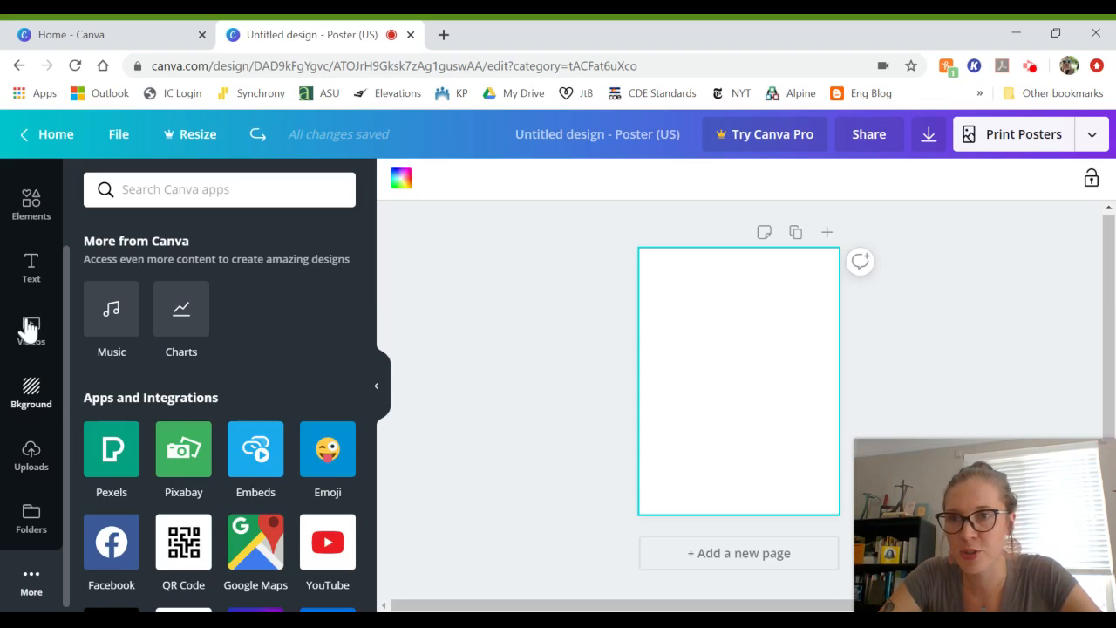
scroll(38, 403, "up", 2)
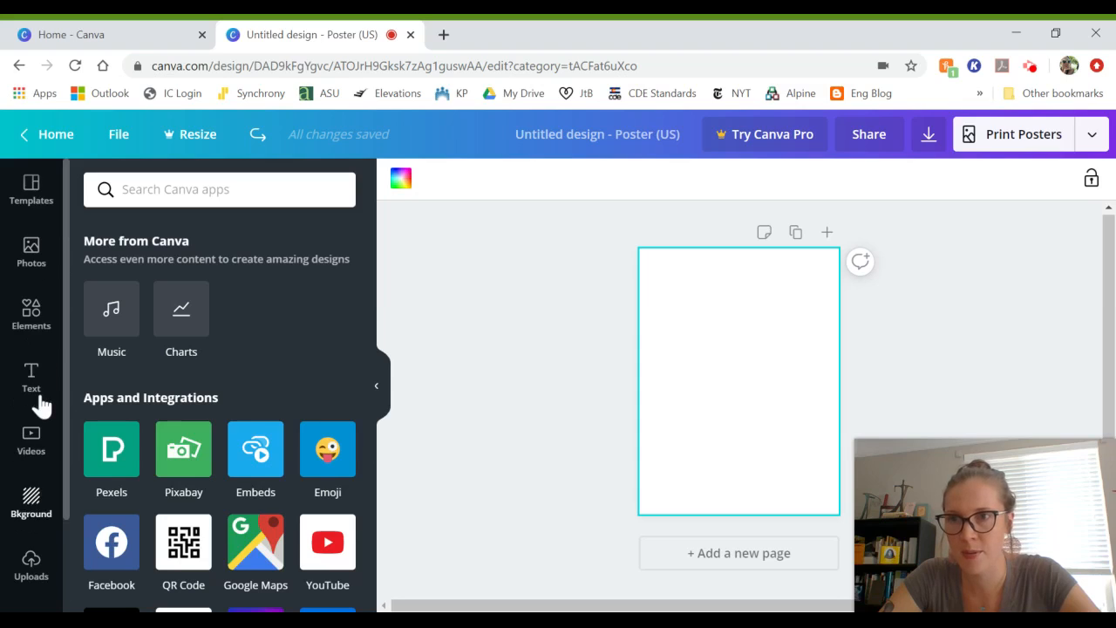
Step: Add the single-photo grid from Elements and shrink it to 9.1 × 9.1 in the top-left corner
left_click(33, 337)
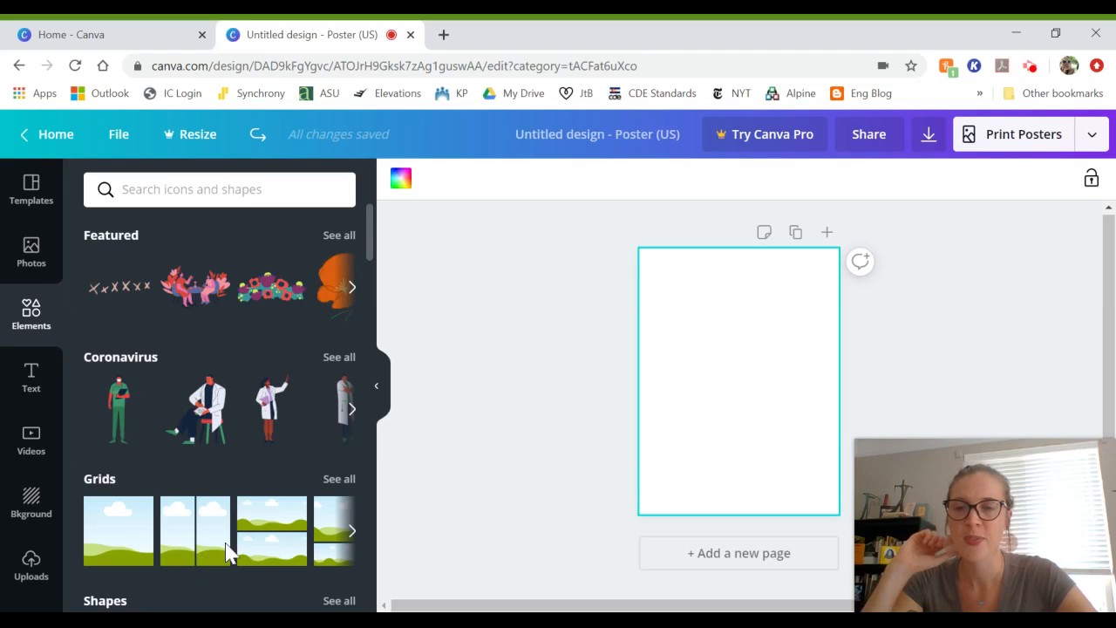
scroll(228, 551, "right", 3)
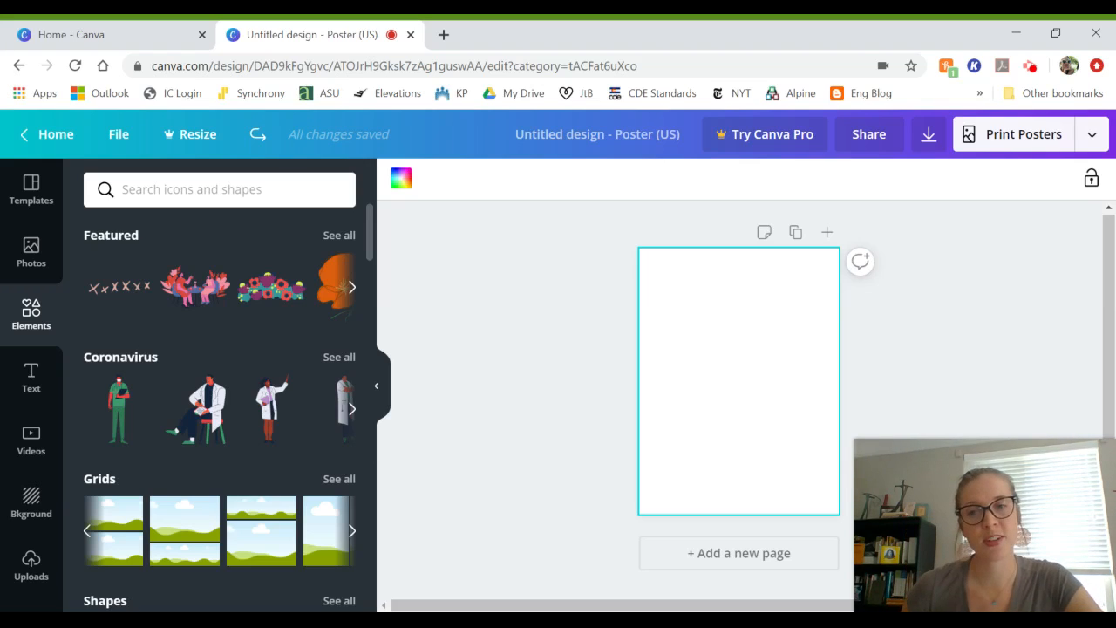
left_click(89, 531)
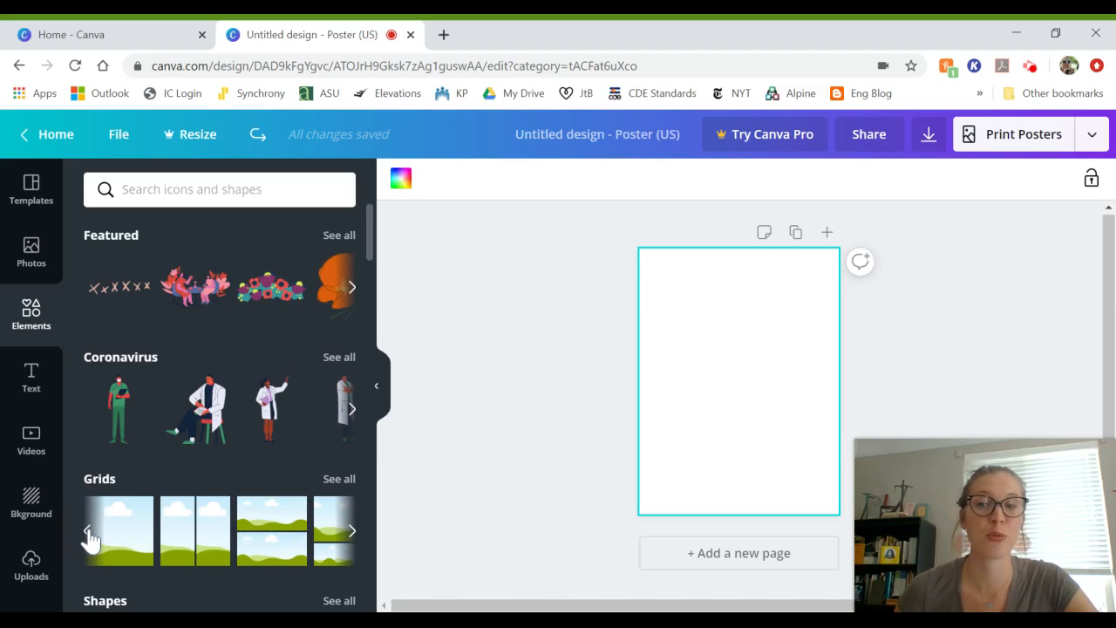
left_click(114, 535)
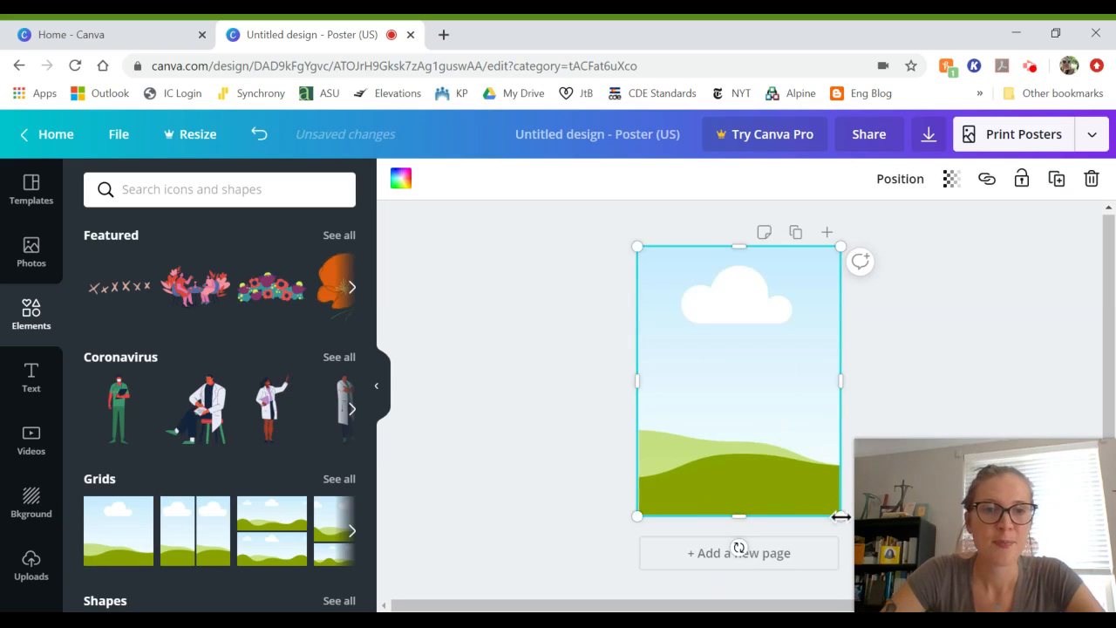
left_click(839, 519)
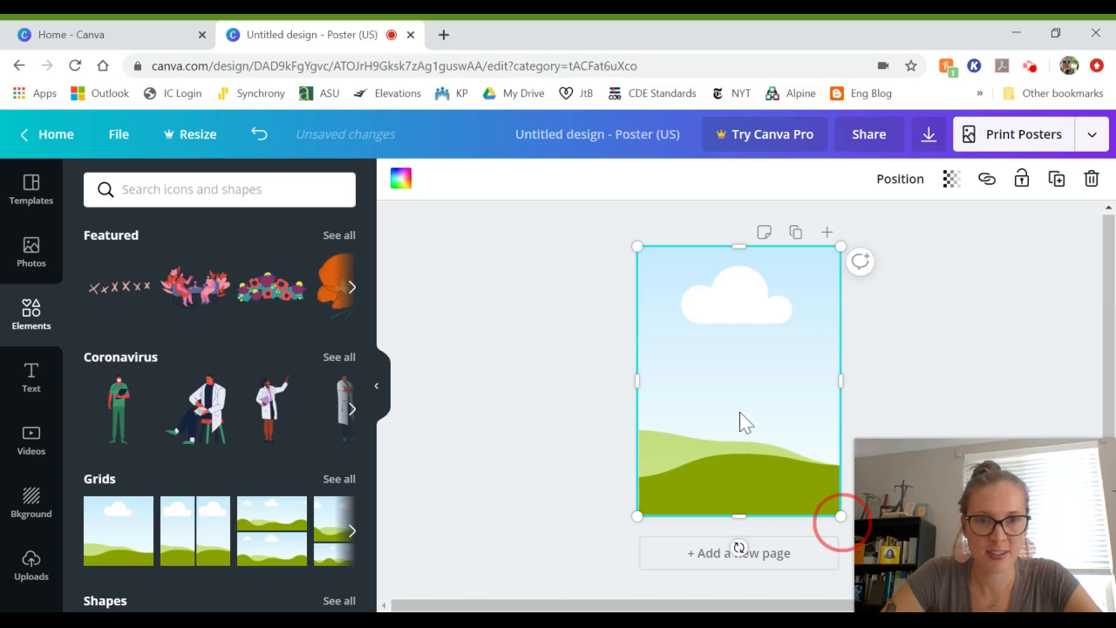
left_click_drag(739, 413, 741, 348)
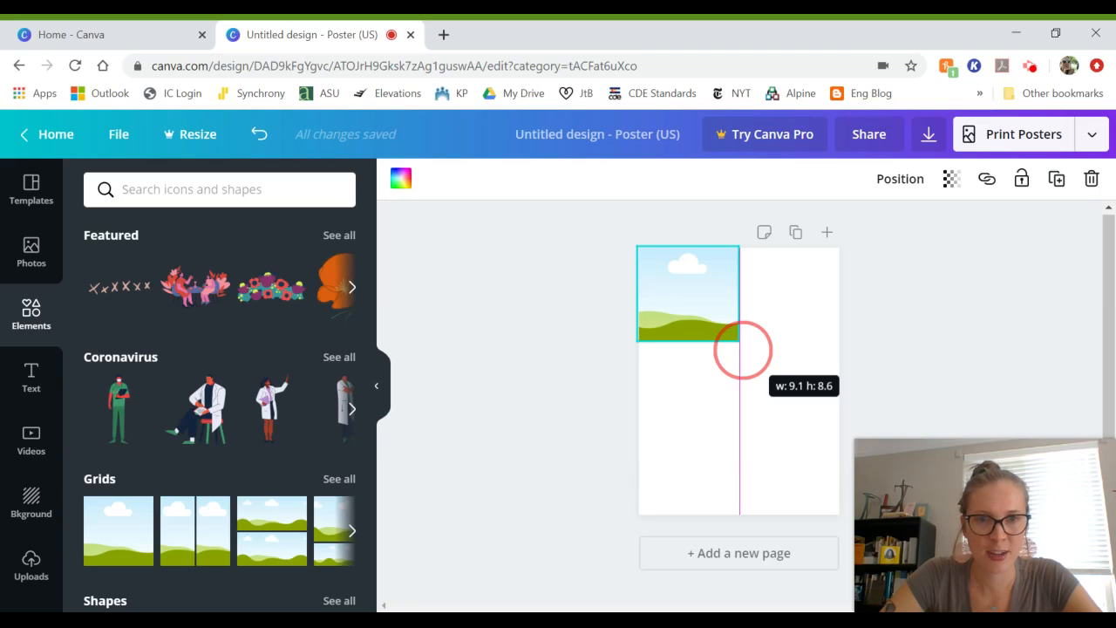
left_click_drag(743, 349, 743, 356)
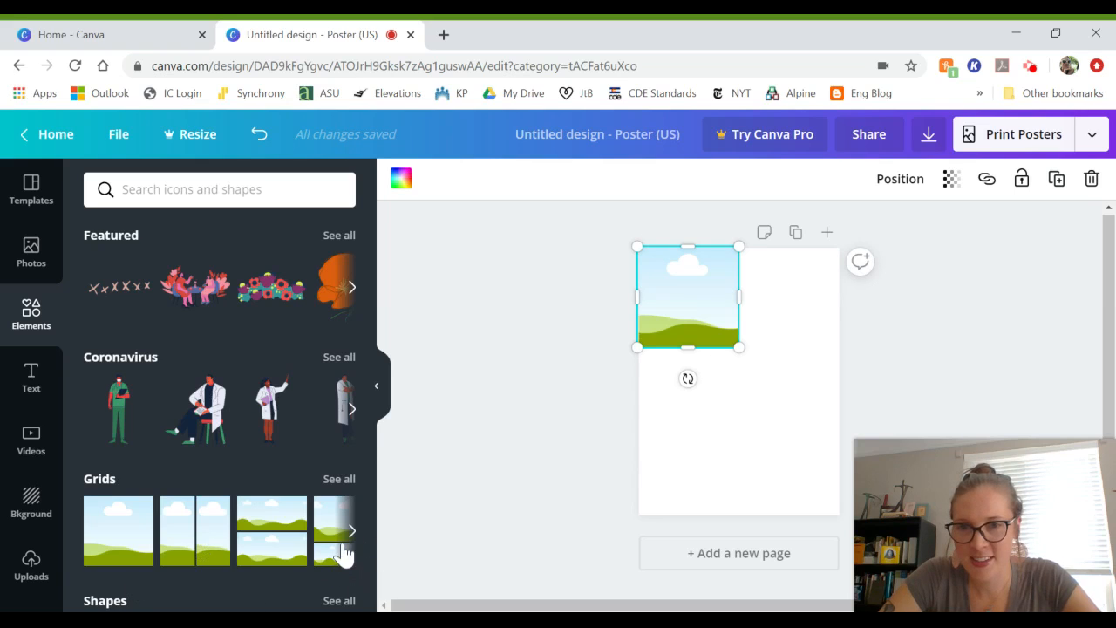
left_click(343, 543)
Step: Add a three-photo grid and shrink it into the poster's top-right area
left_click(342, 485)
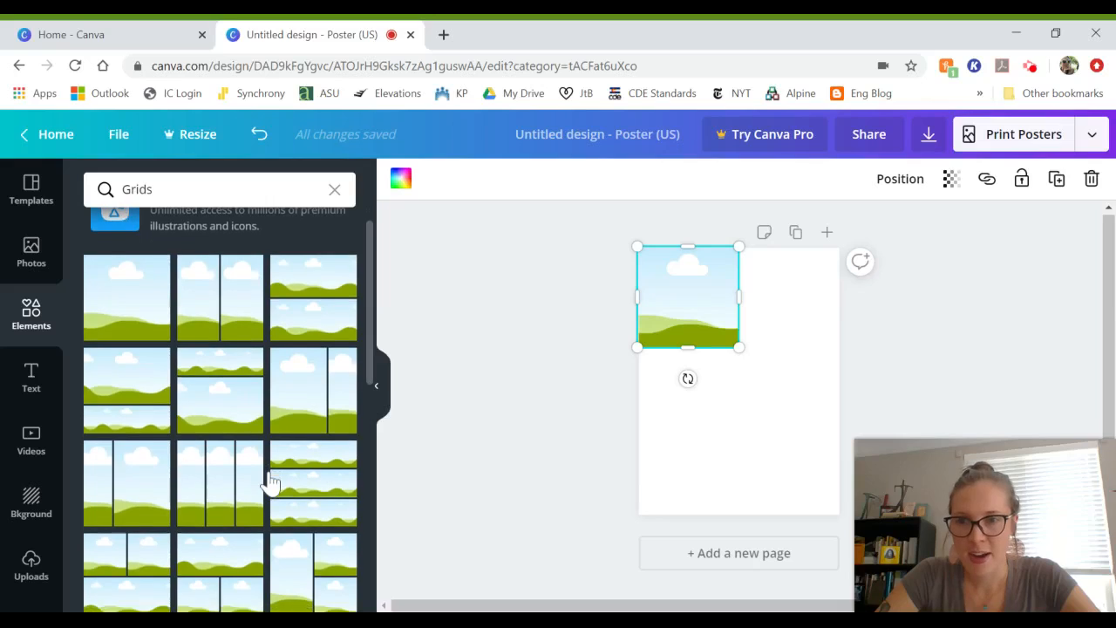
scroll(270, 480, "down", 1)
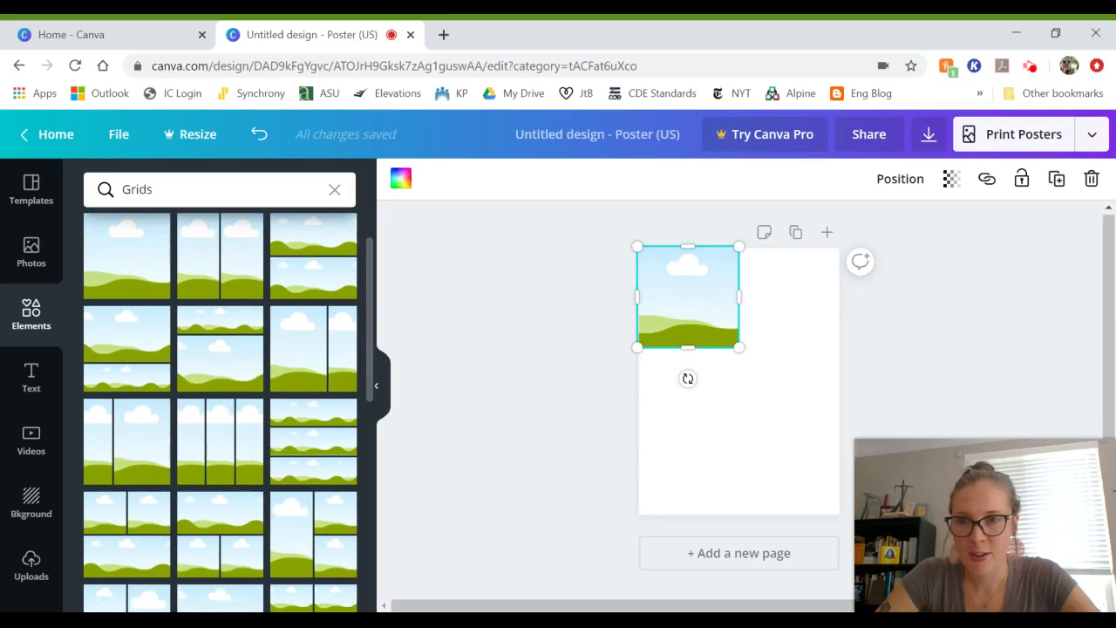
left_click(129, 549)
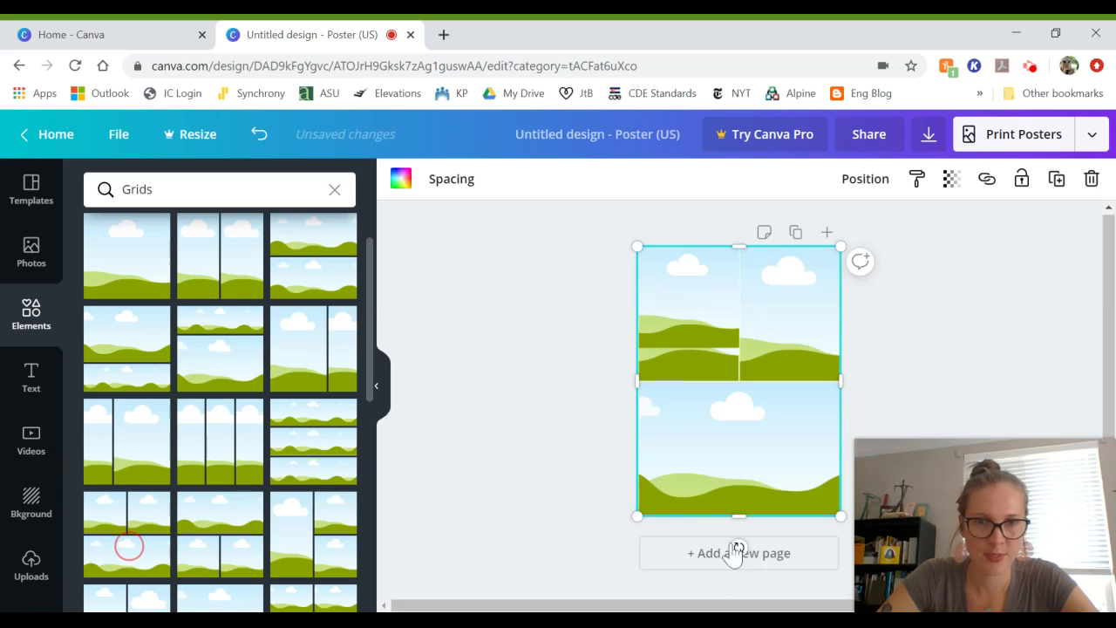
left_click(638, 516)
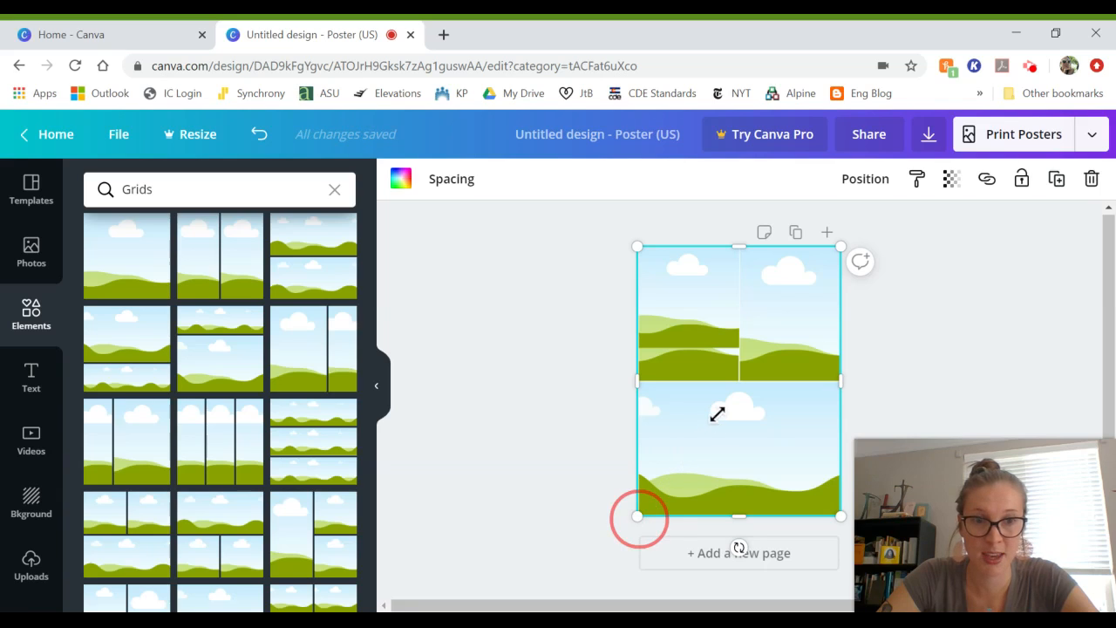
left_click_drag(637, 516, 737, 344)
left_click(738, 434)
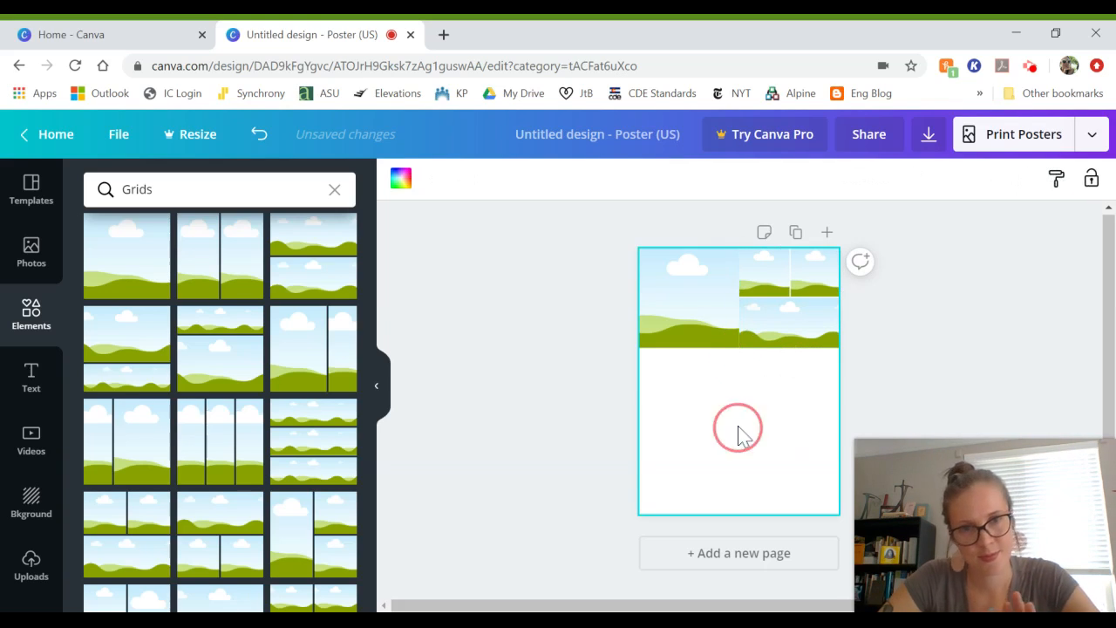
Step: Add another grid below on the left and shorten it to 9.1 × 8.7
scroll(214, 499, "down", 5)
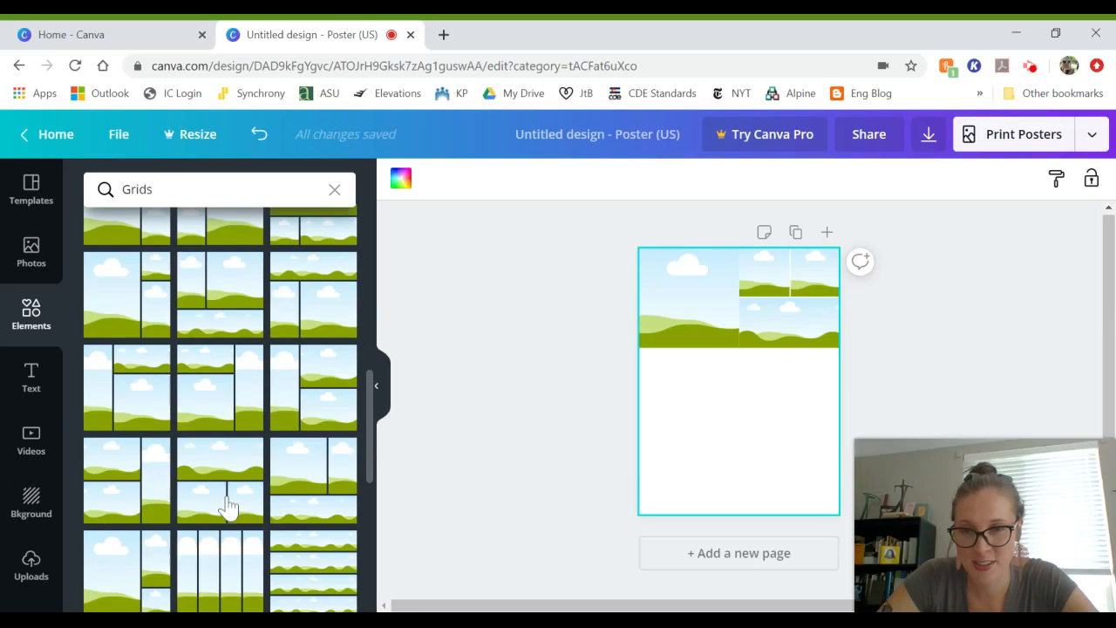
scroll(225, 505, "down", 2)
scroll(220, 528, "down", 2)
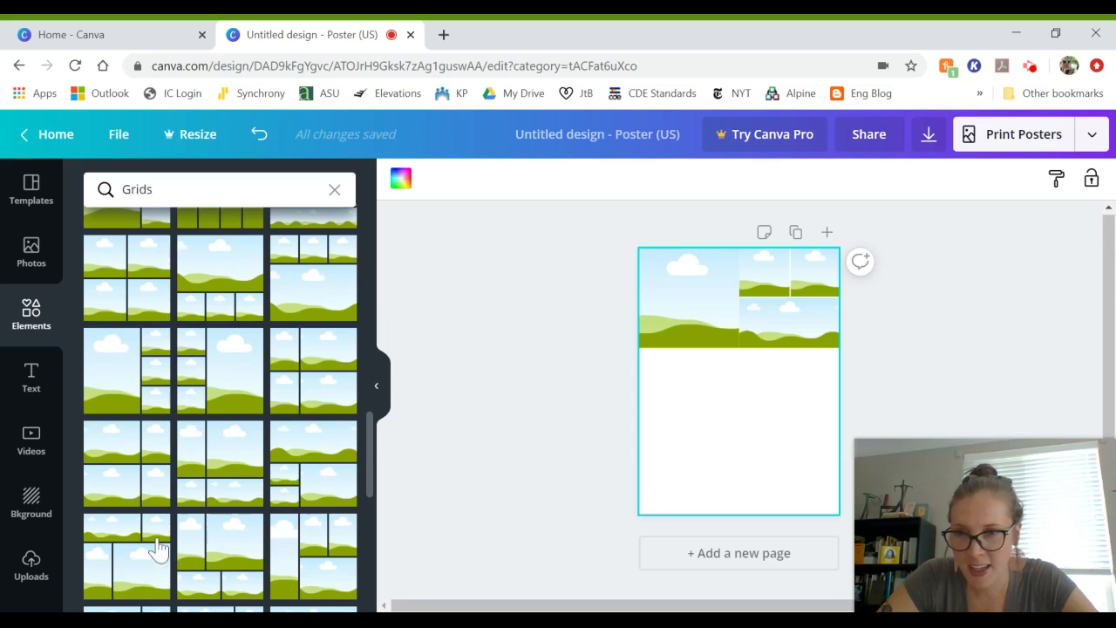
scroll(158, 547, "down", 1)
left_click(137, 518)
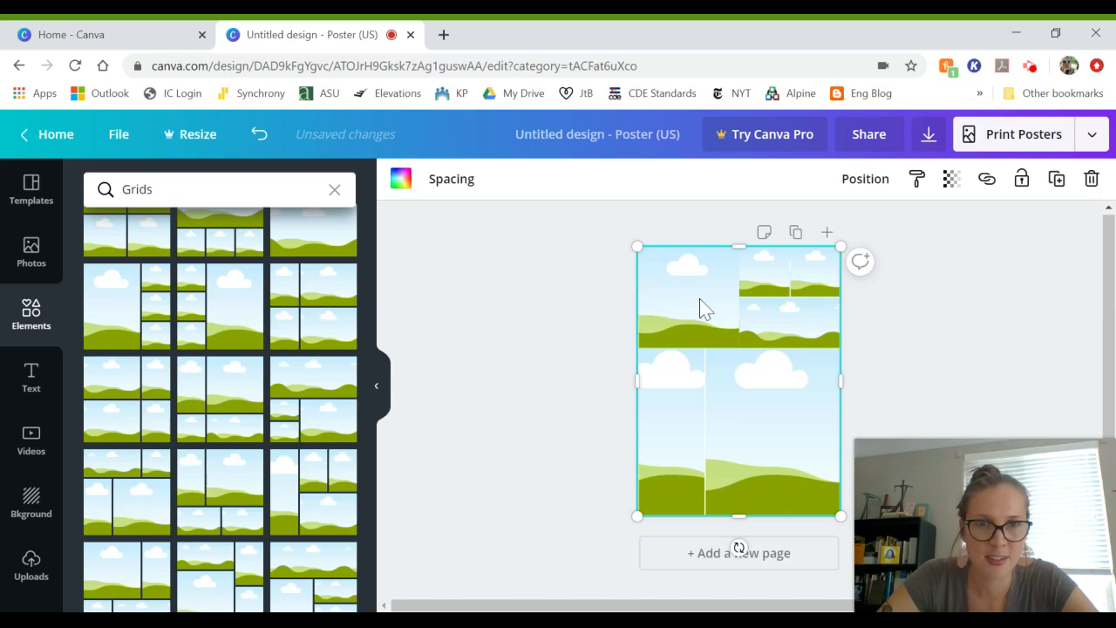
left_click(841, 246)
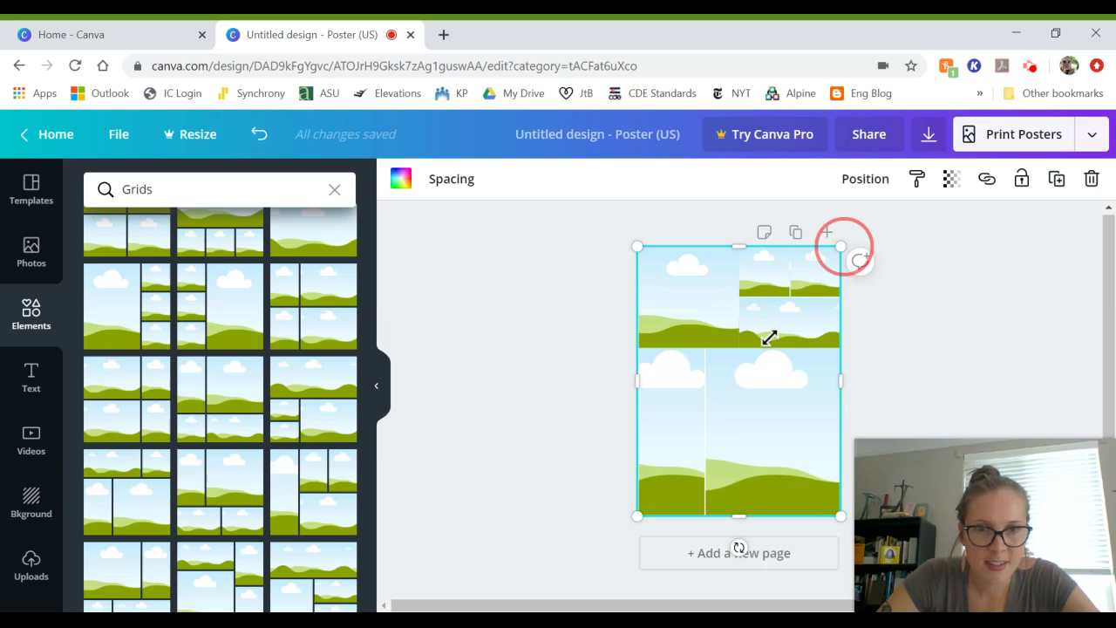
mouse_move(750, 358)
left_mouse_down()
mouse_move(737, 361)
mouse_move(737, 350)
left_mouse_up()
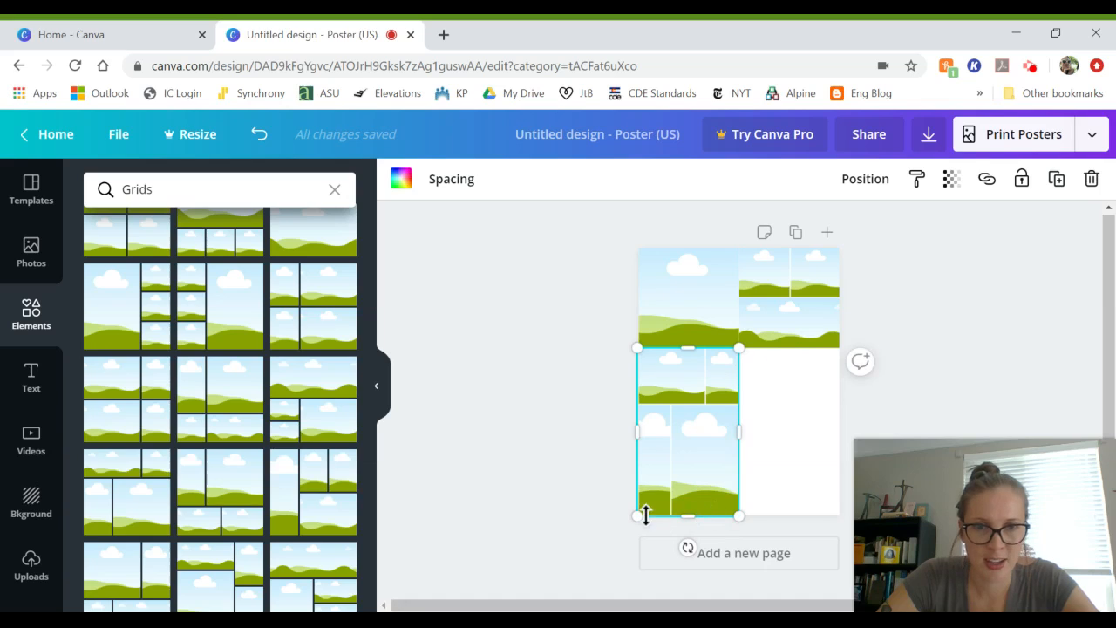
left_click(689, 513)
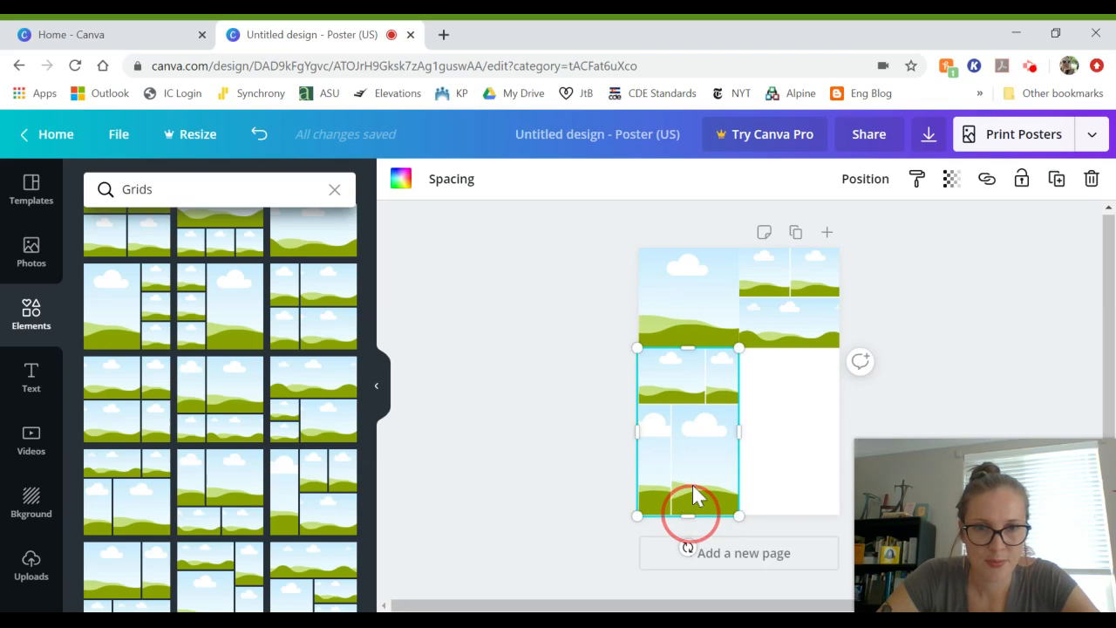
left_click_drag(694, 485, 697, 431)
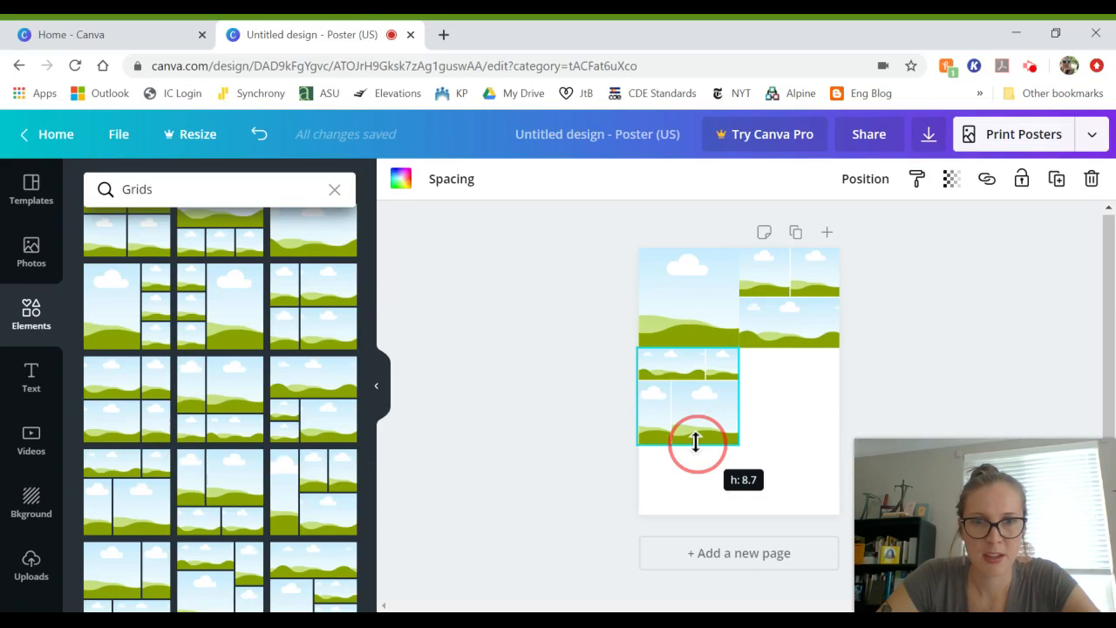
left_click_drag(695, 442, 695, 444)
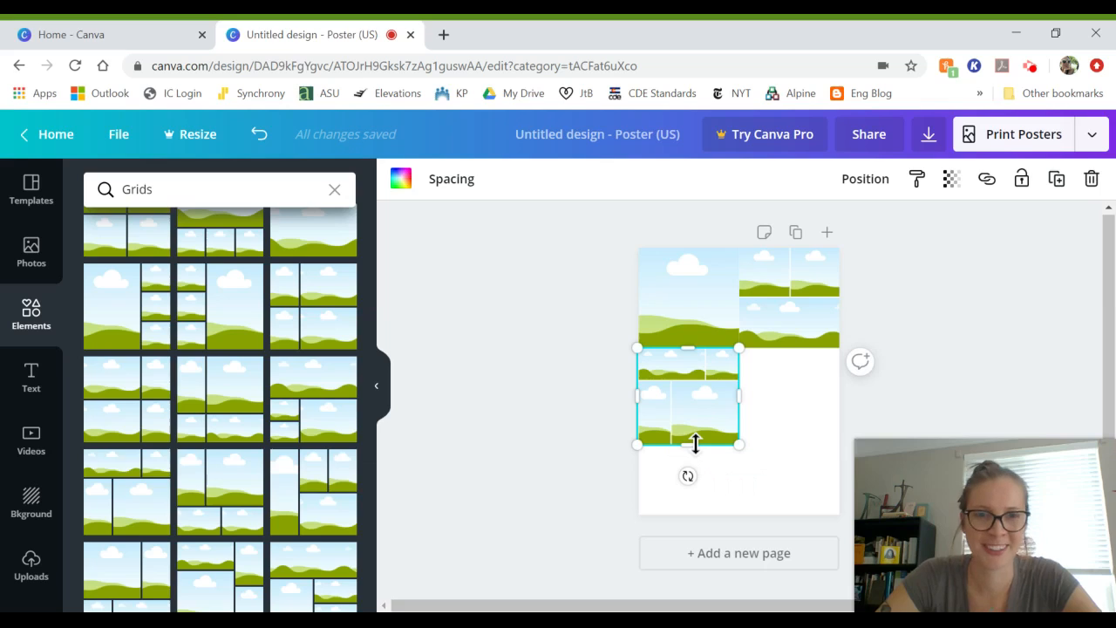
Step: Add one more multi-photo grid and shrink it to about 9.1 × 15.1 in the lower right
left_click(605, 452)
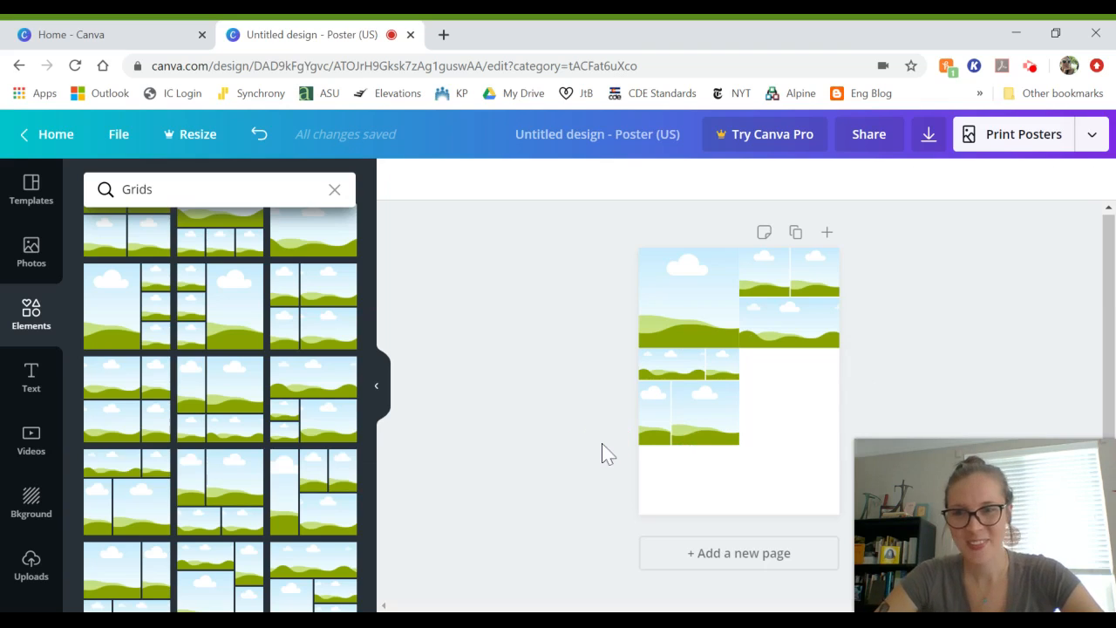
scroll(219, 467, "down", 1)
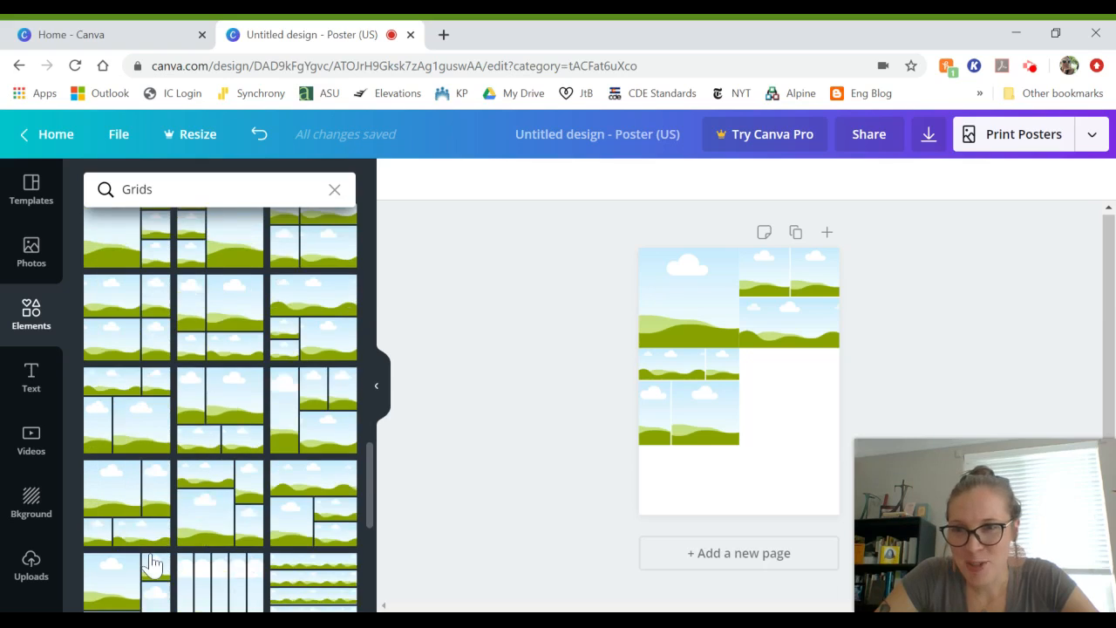
scroll(151, 563, "down", 2)
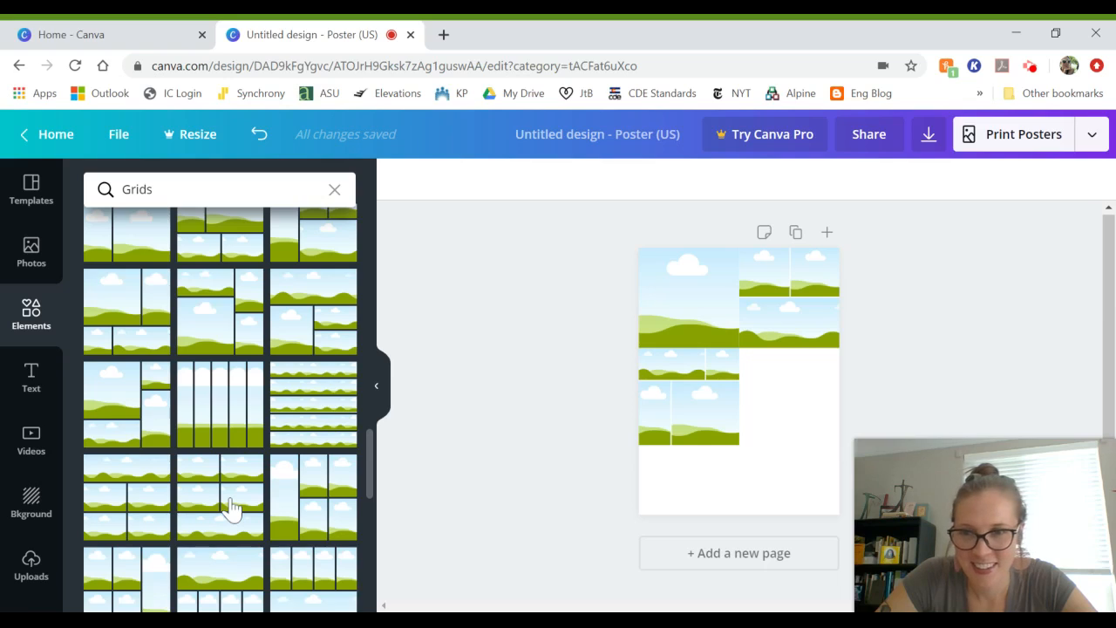
left_click(231, 509)
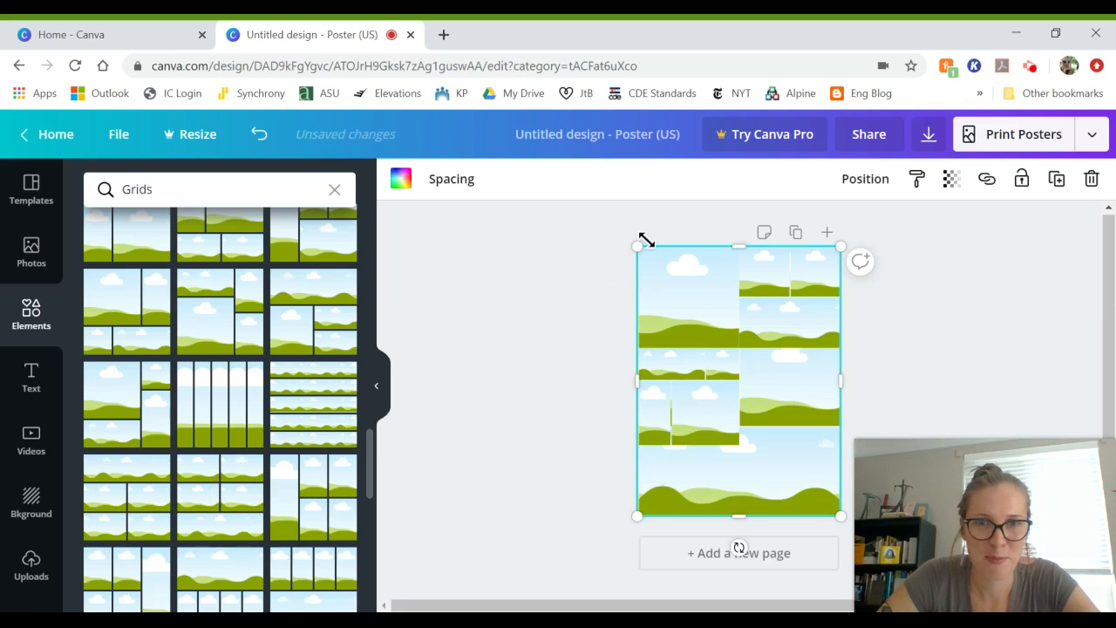
left_click(638, 248)
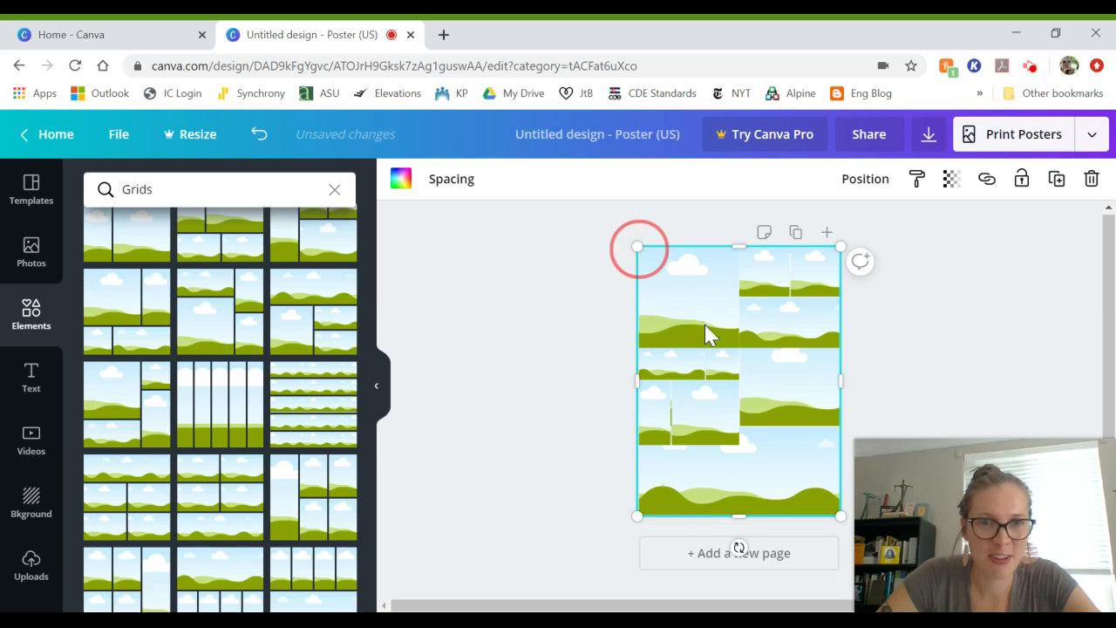
left_click_drag(638, 248, 737, 441)
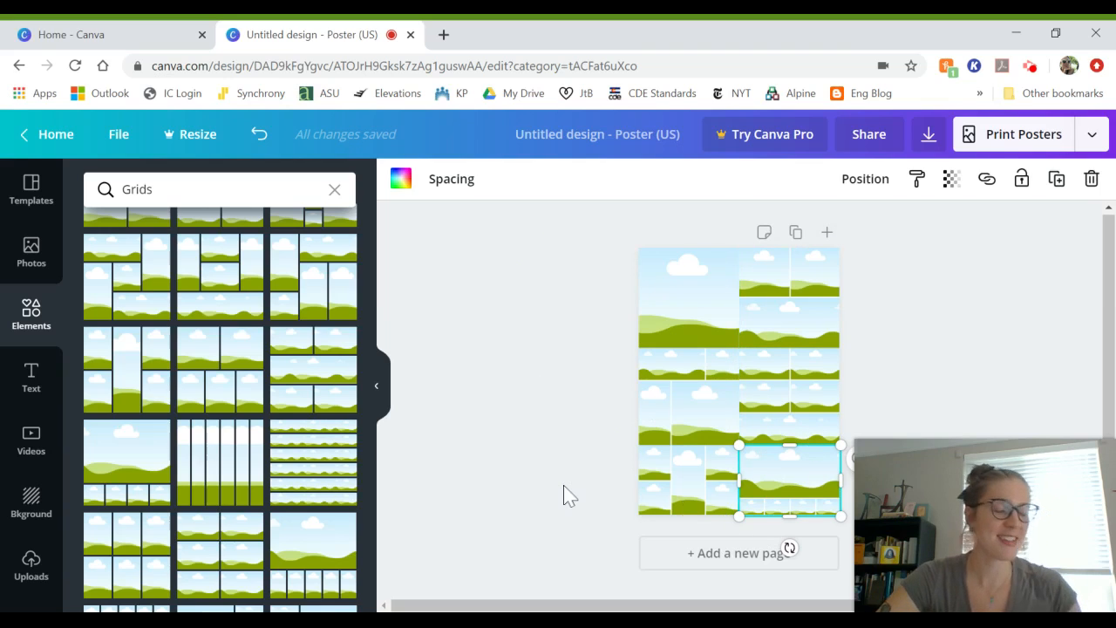
Step: Open the Photos library and browse the Trending stock photos
left_click(30, 267)
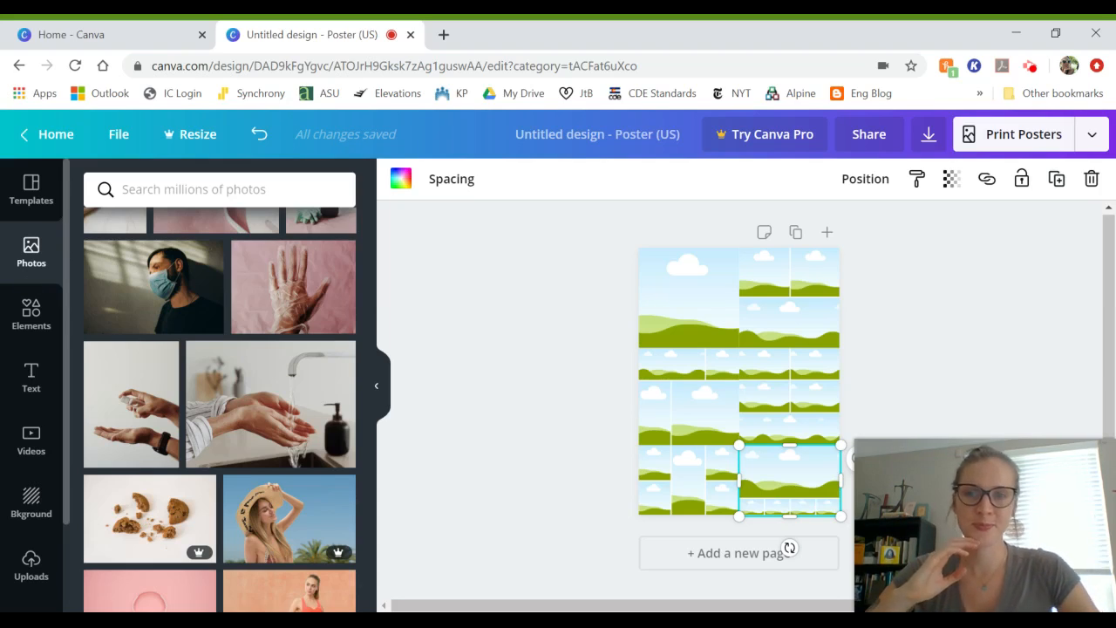
scroll(262, 474, "down", 5)
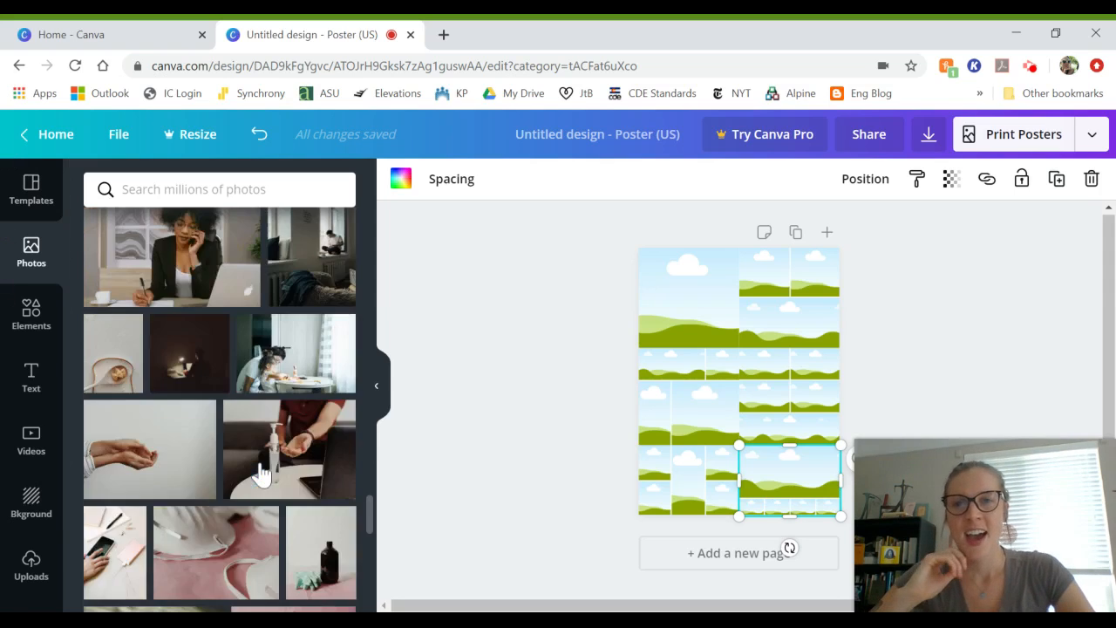
scroll(262, 473, "up", 1)
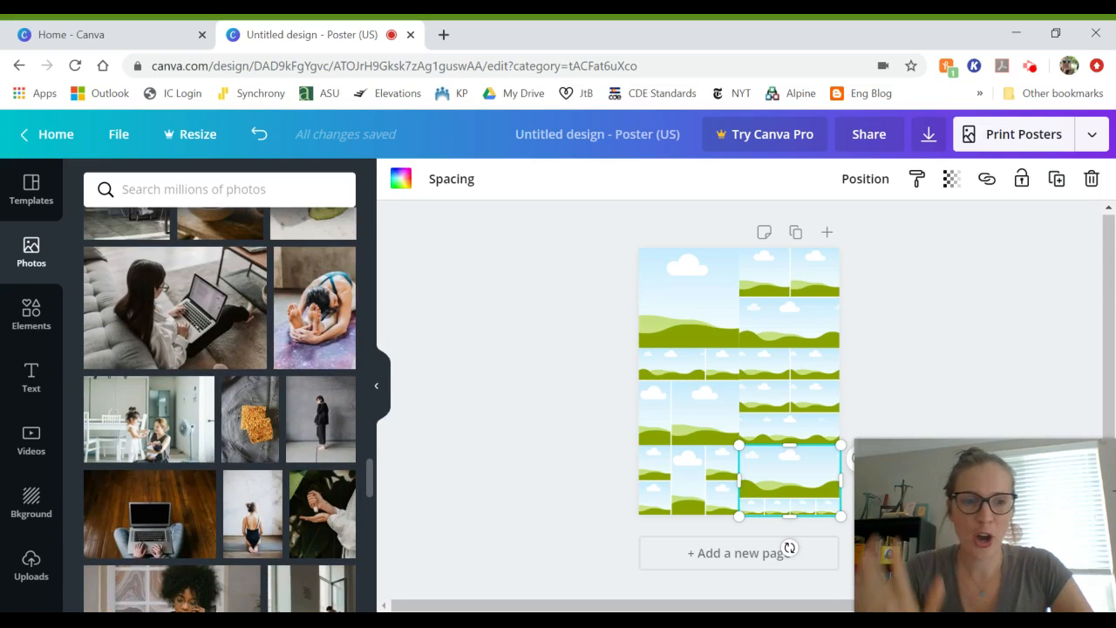
scroll(262, 473, "up", 10)
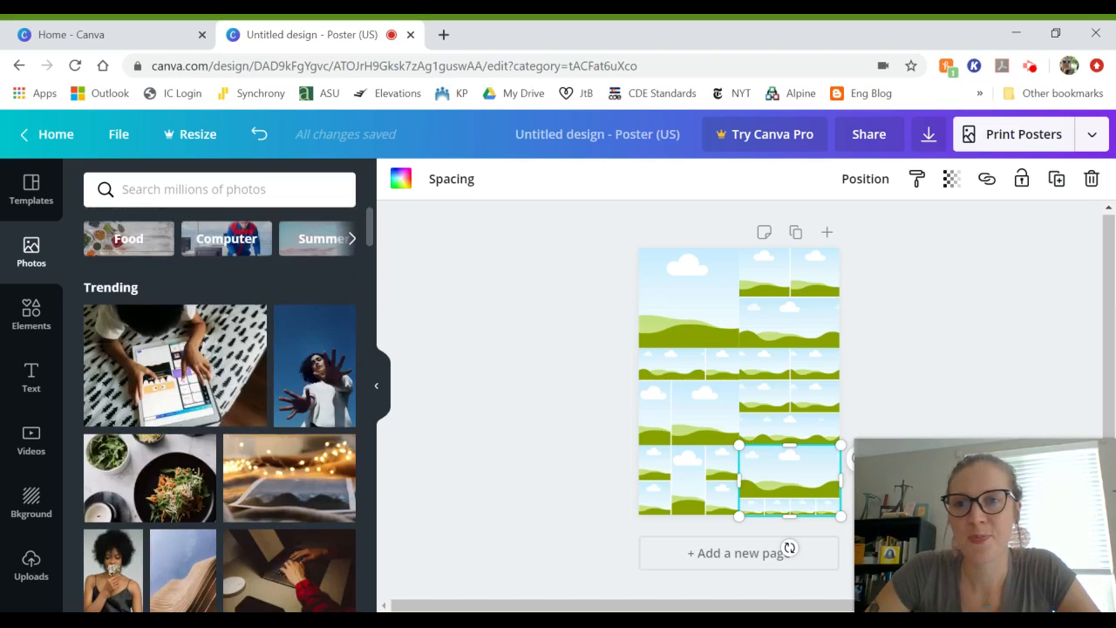
mouse_move(235, 375)
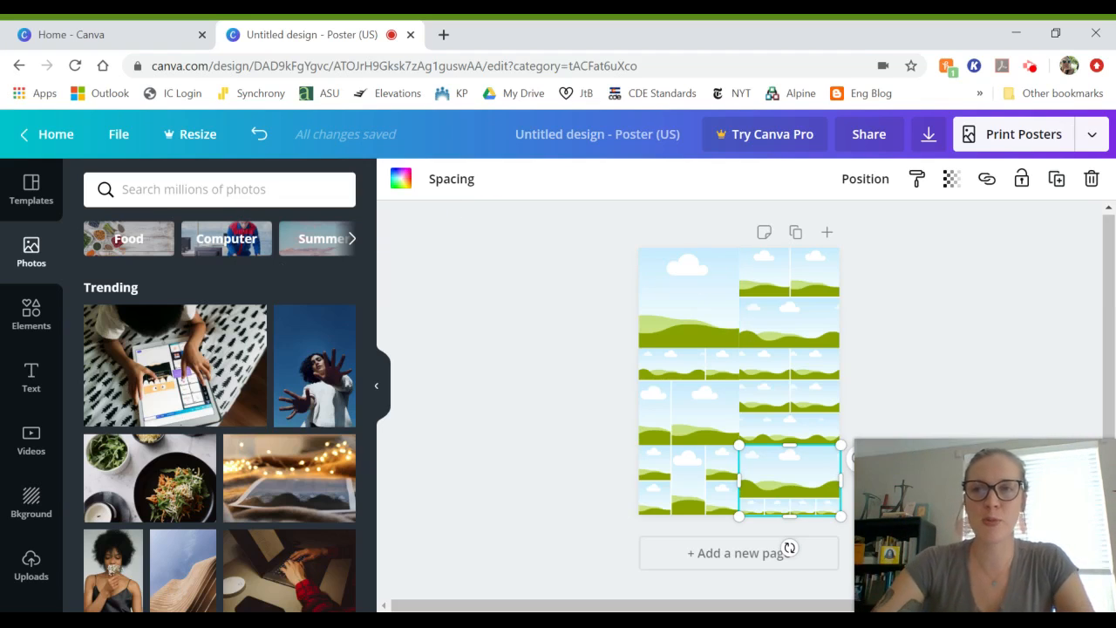
Step: Search Photos for 'dandelion' and add the black-background dandelion photo to the poster
left_click(249, 189)
type("dandelion")
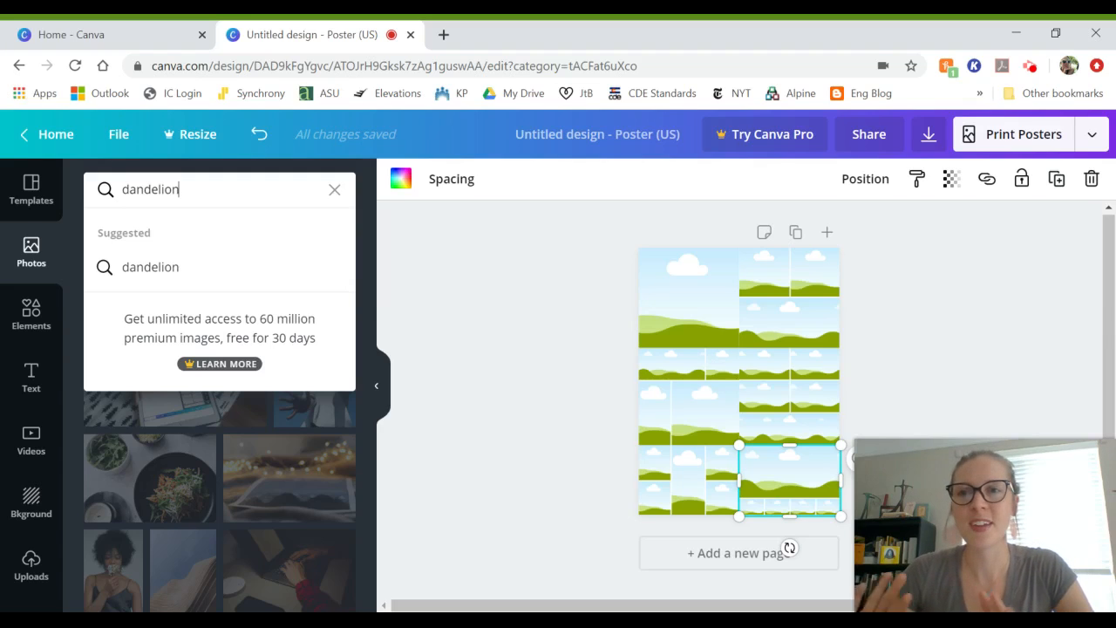
key("Return")
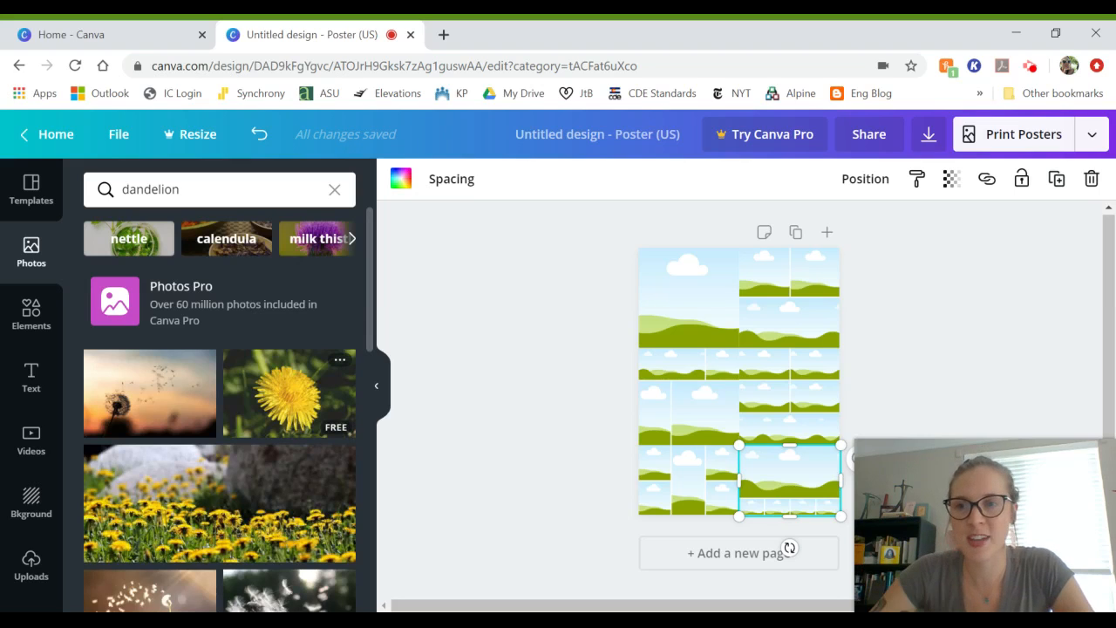
scroll(169, 398, "down", 2)
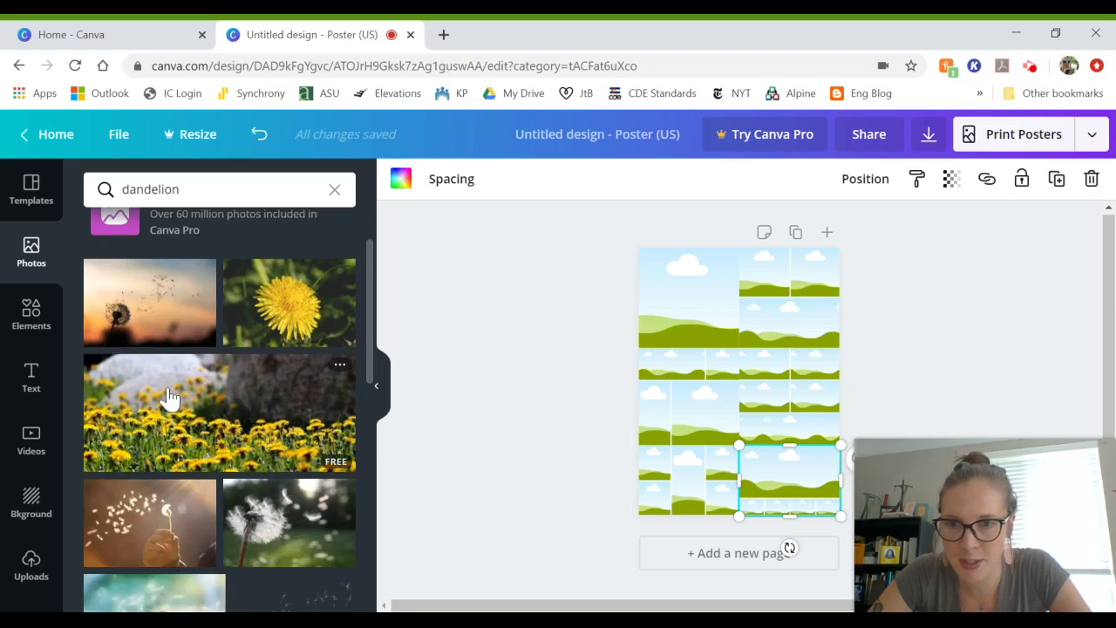
scroll(188, 449, "down", 3)
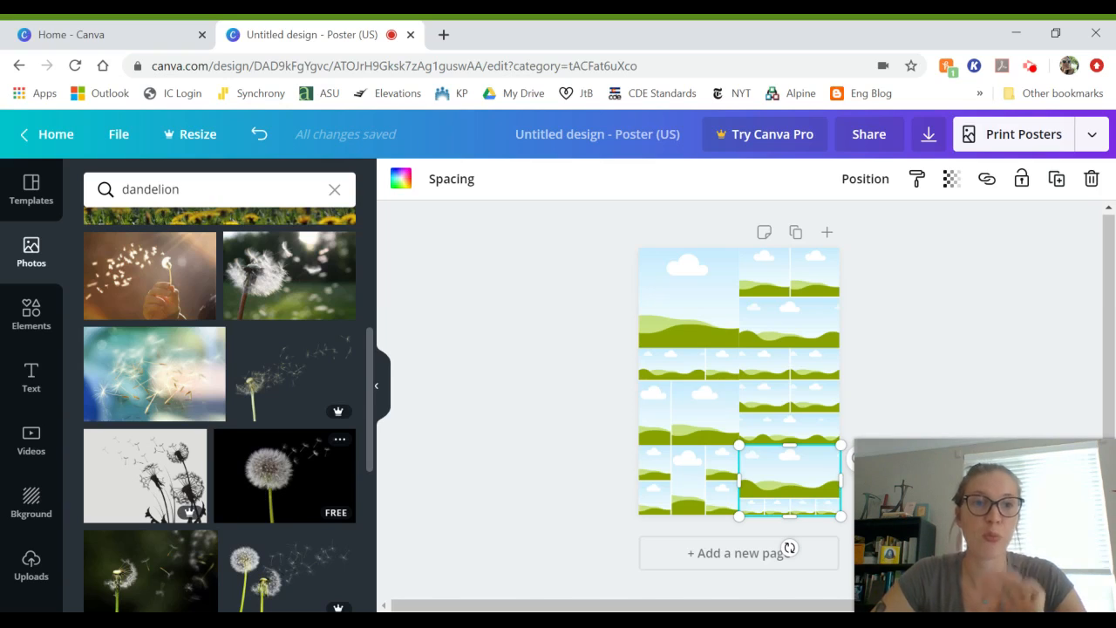
left_click(254, 478)
left_click(256, 488)
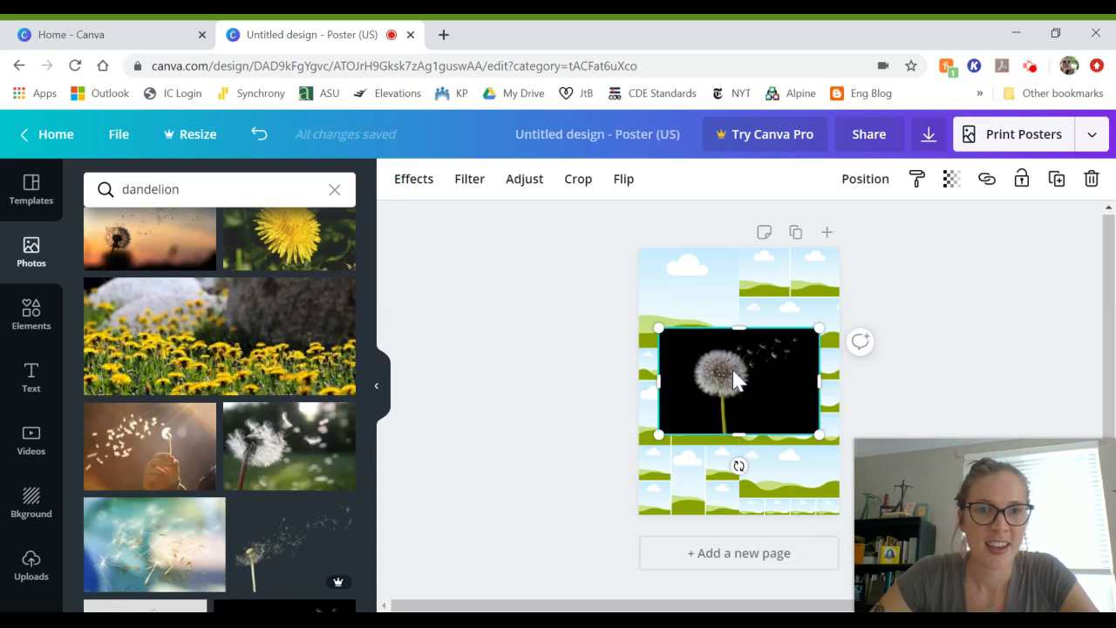
Step: Drop the dandelion photo into the top-left grid cell and resize it to fit
left_click(732, 370)
left_click_drag(720, 330, 696, 294)
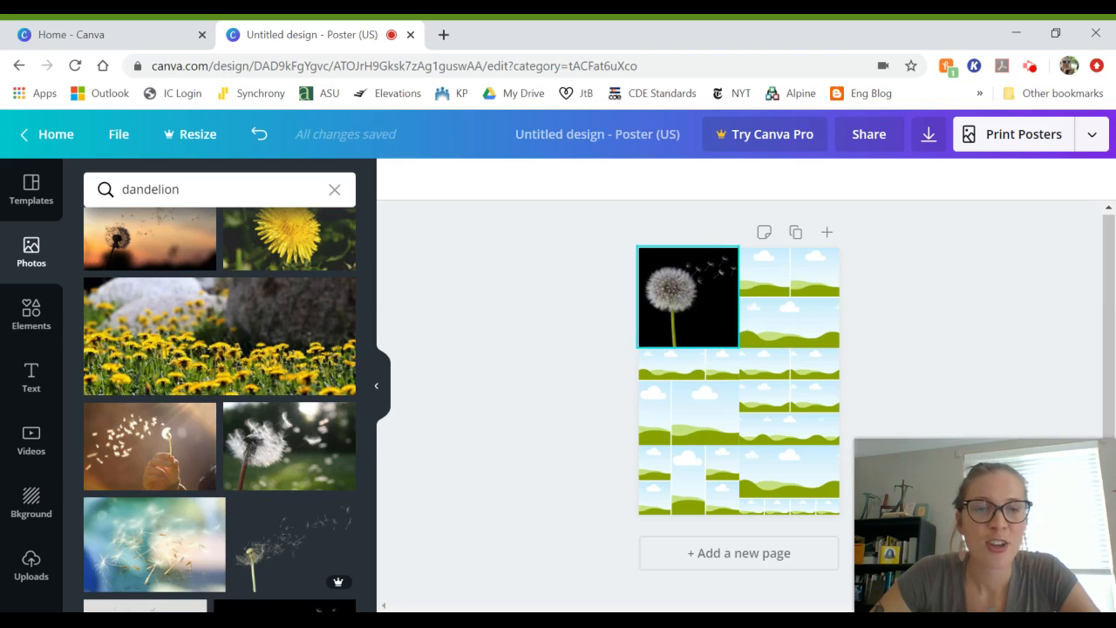
left_click(695, 334)
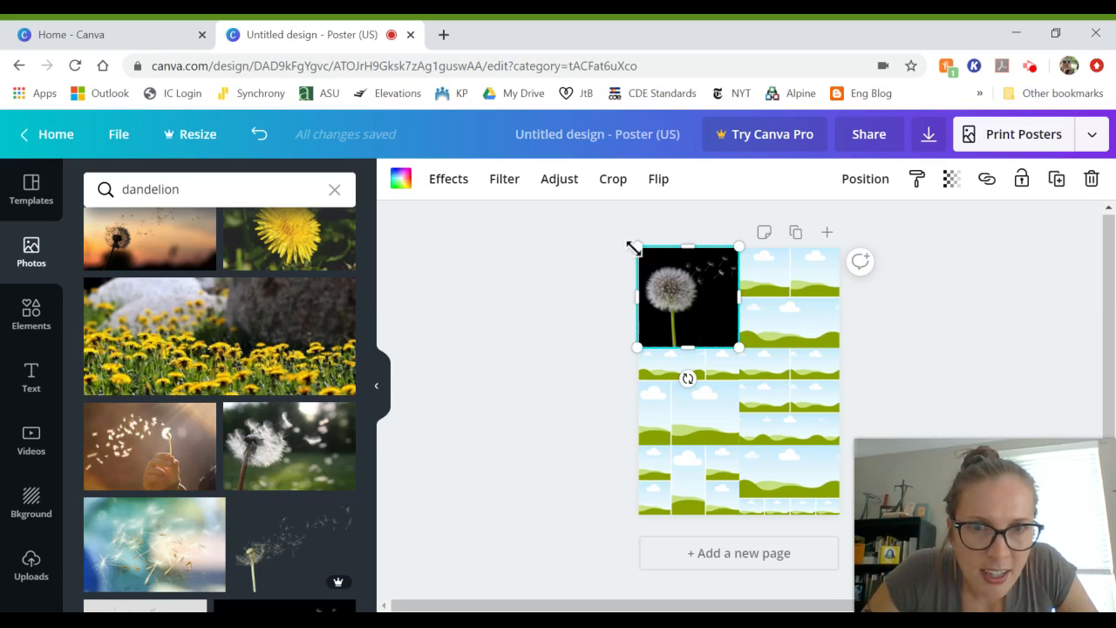
mouse_move(635, 248)
left_mouse_down()
mouse_move(601, 219)
mouse_move(626, 248)
left_mouse_up()
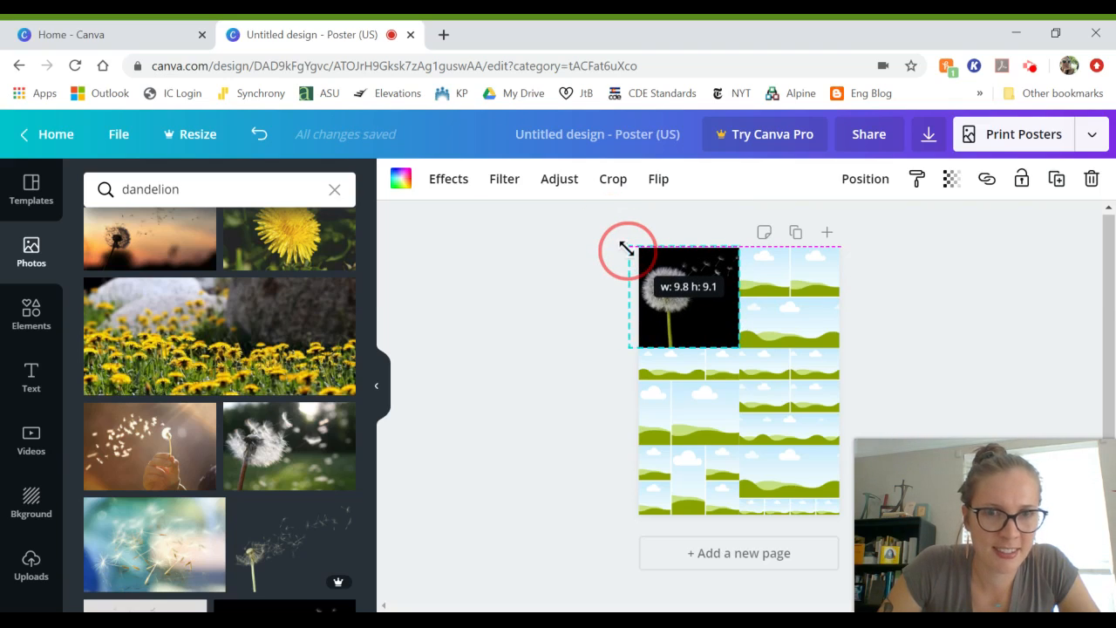
left_click_drag(626, 249, 626, 248)
left_click(591, 307)
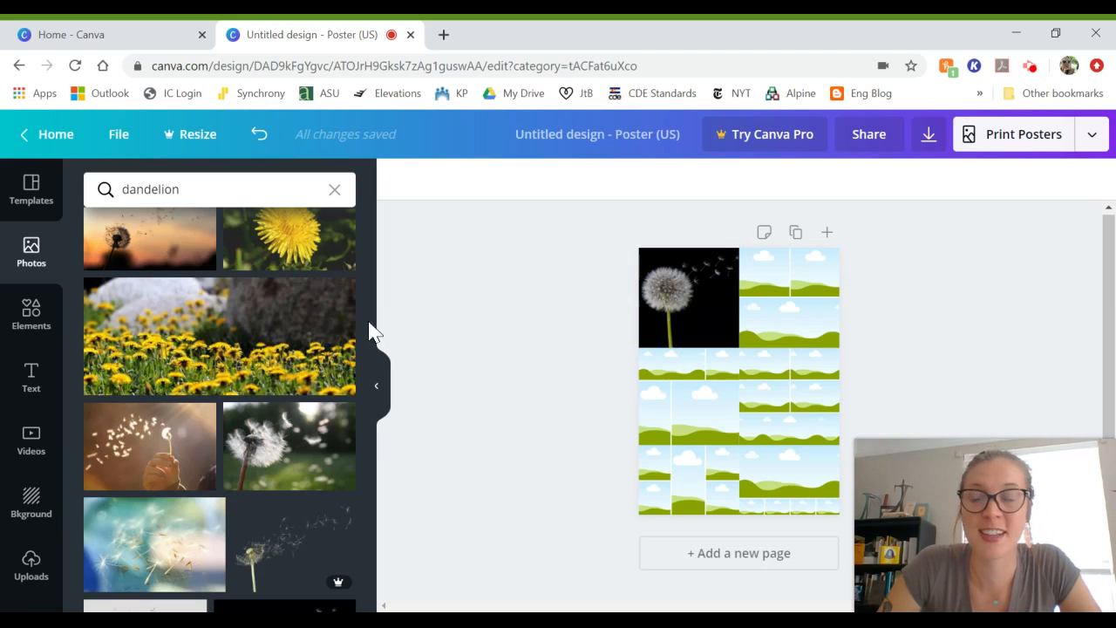
Step: Show the Text panel's Font combinations, such as Cue the Confetti and Dazzle
left_click(29, 384)
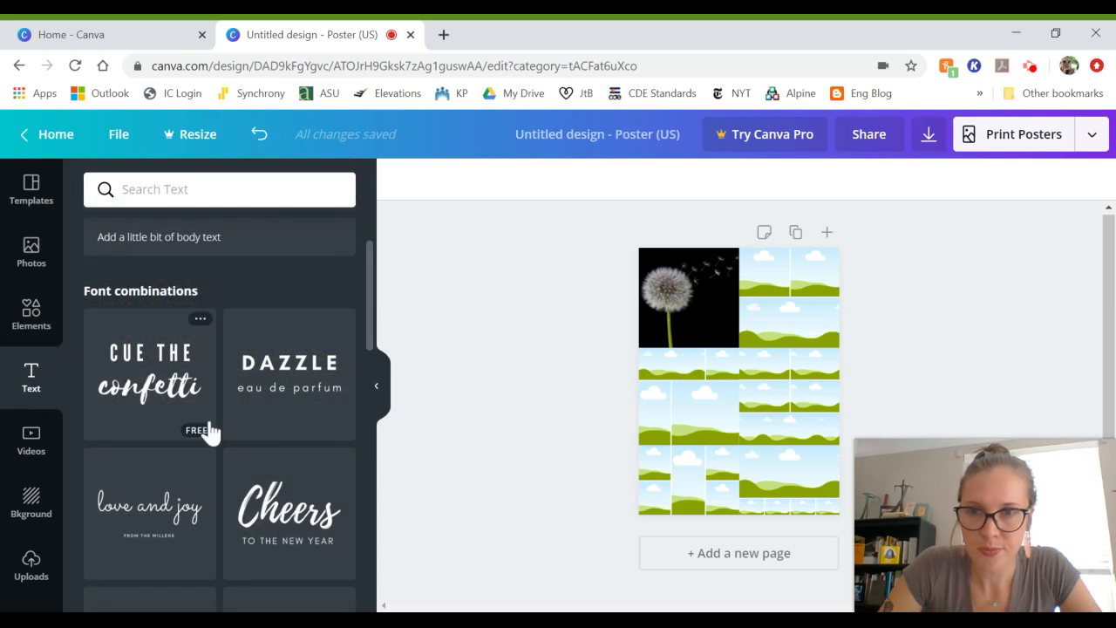
scroll(319, 397, "down", 2)
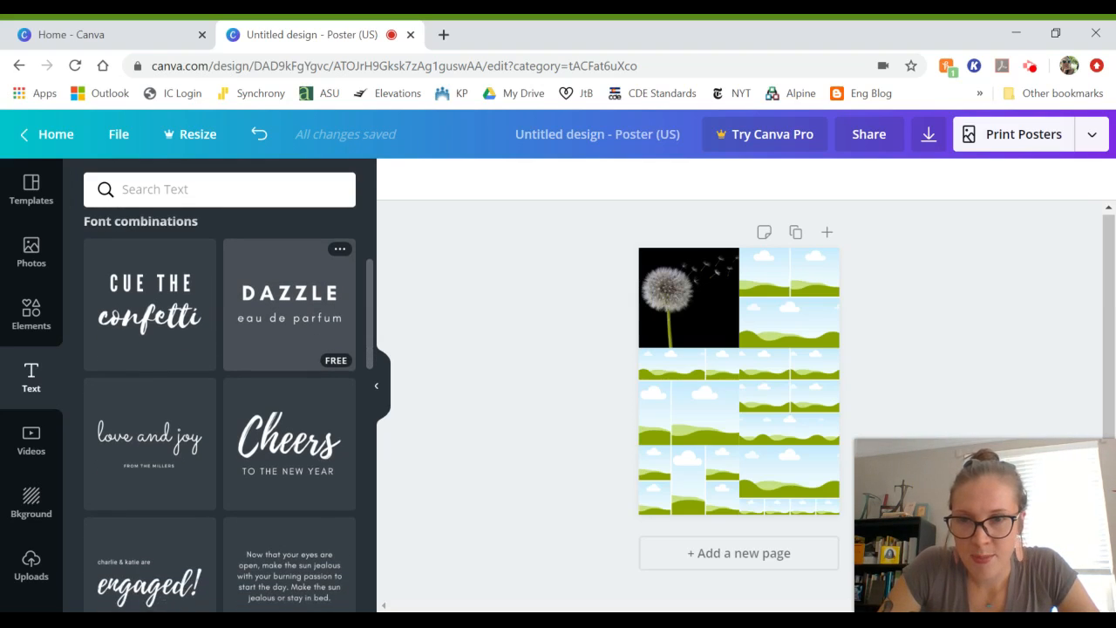
scroll(318, 357, "down", 2)
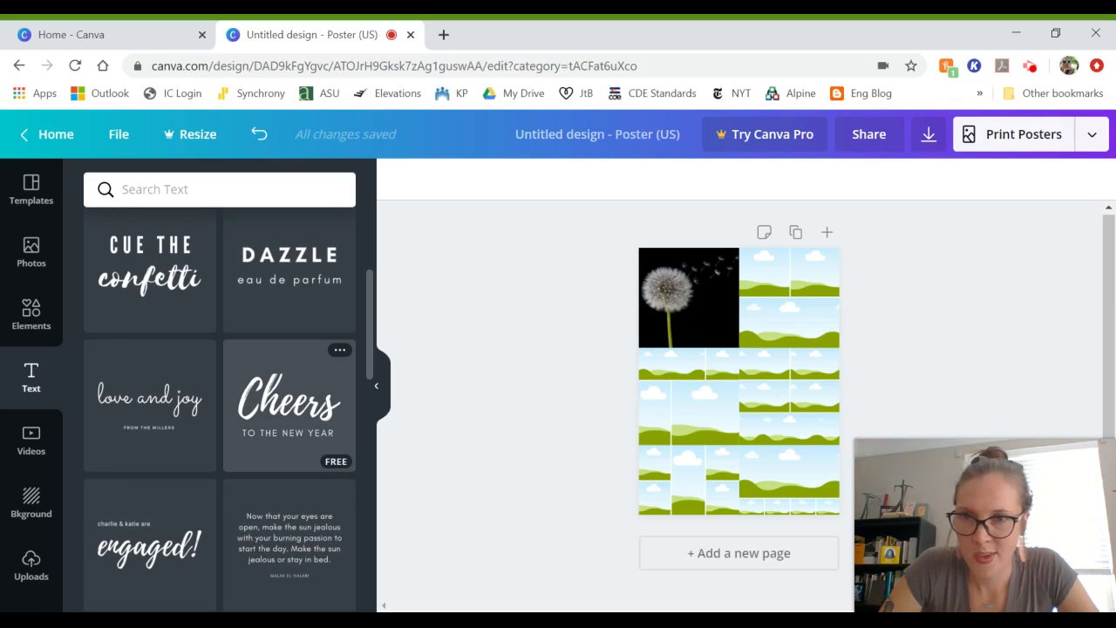
scroll(318, 366, "down", 2)
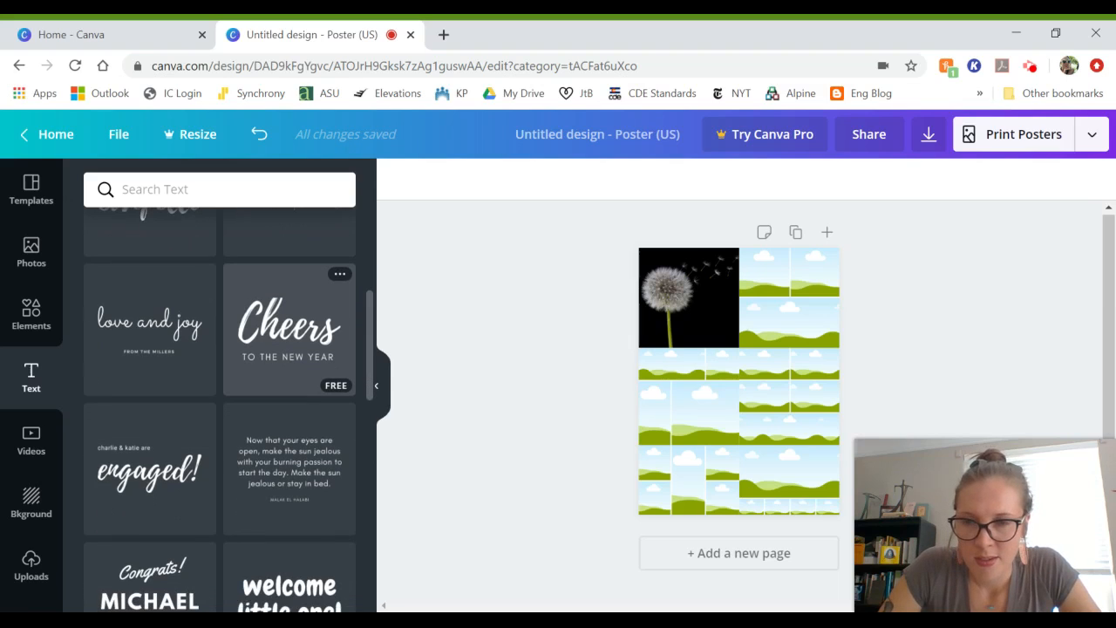
scroll(318, 366, "down", 4)
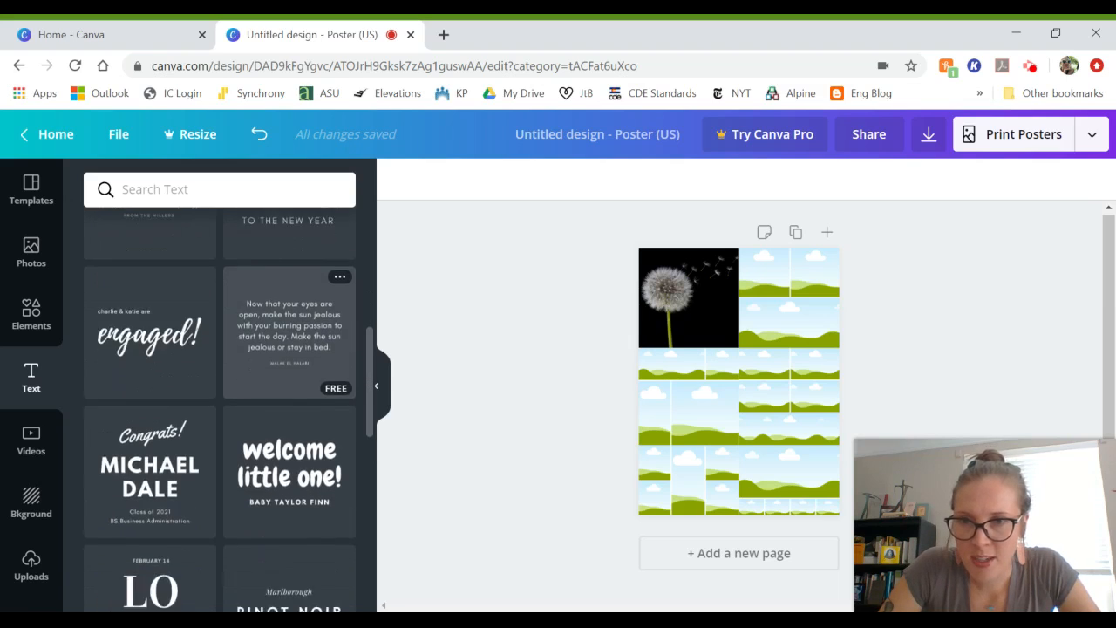
scroll(319, 383, "down", 8)
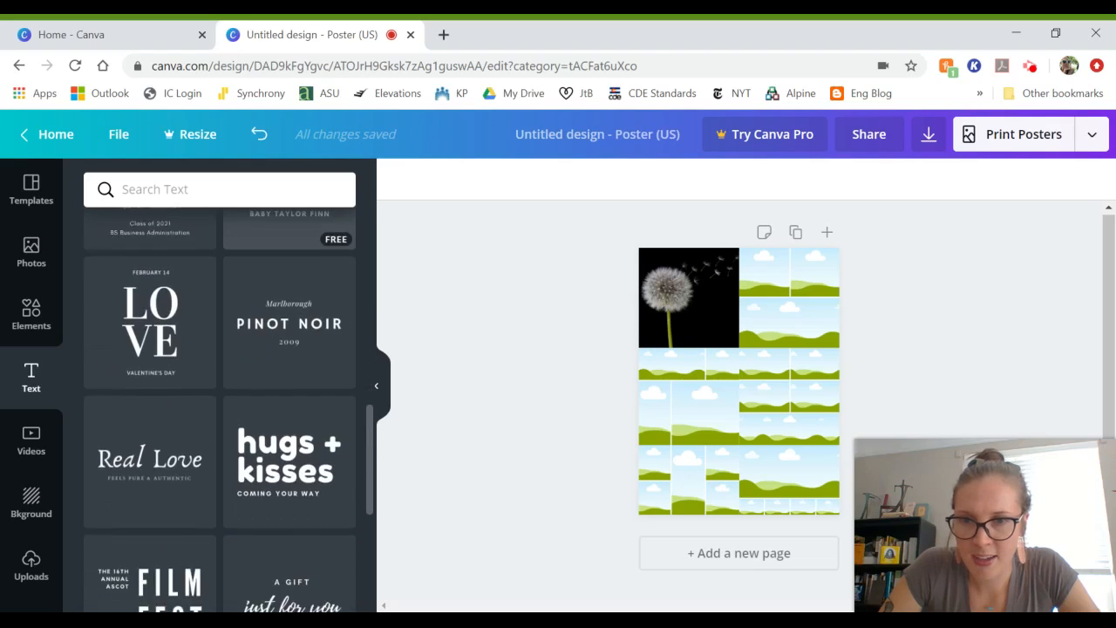
scroll(318, 384, "down", 2)
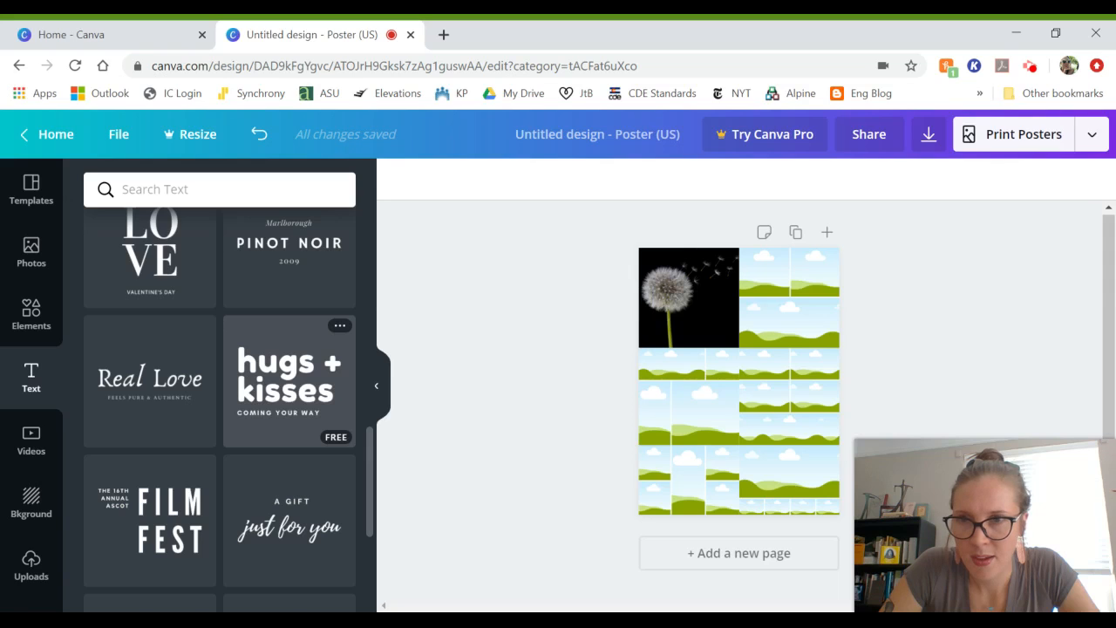
scroll(318, 384, "up", 10)
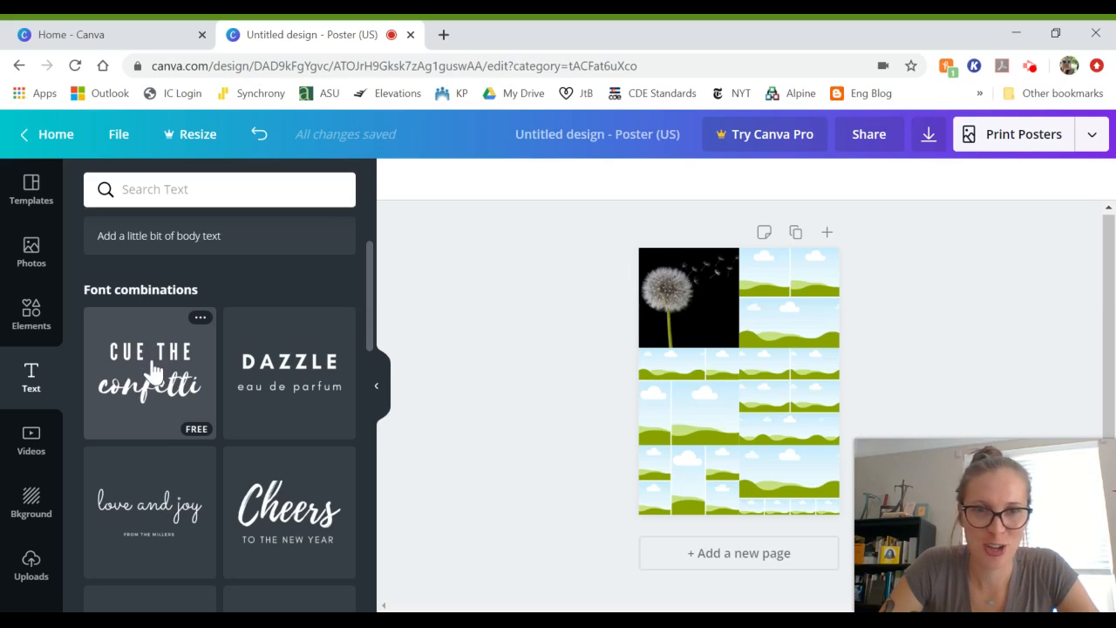
Step: Place the CUE THE confetti combination over the dandelion photo and retype its top line as HANNAH'S
left_click_drag(153, 370, 474, 374)
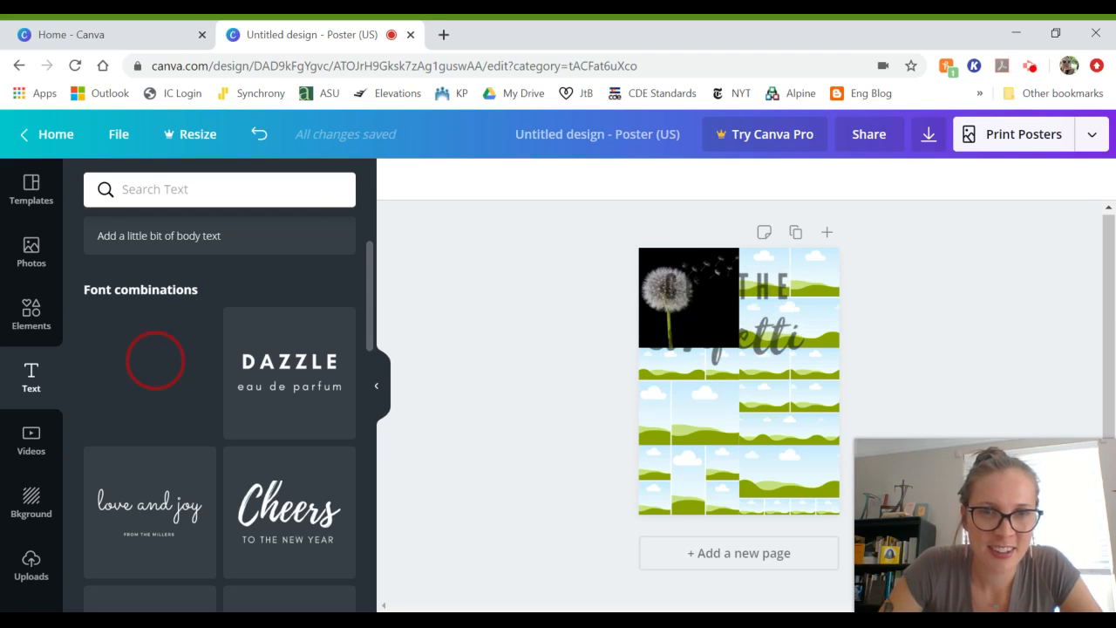
left_click_drag(714, 325, 716, 328)
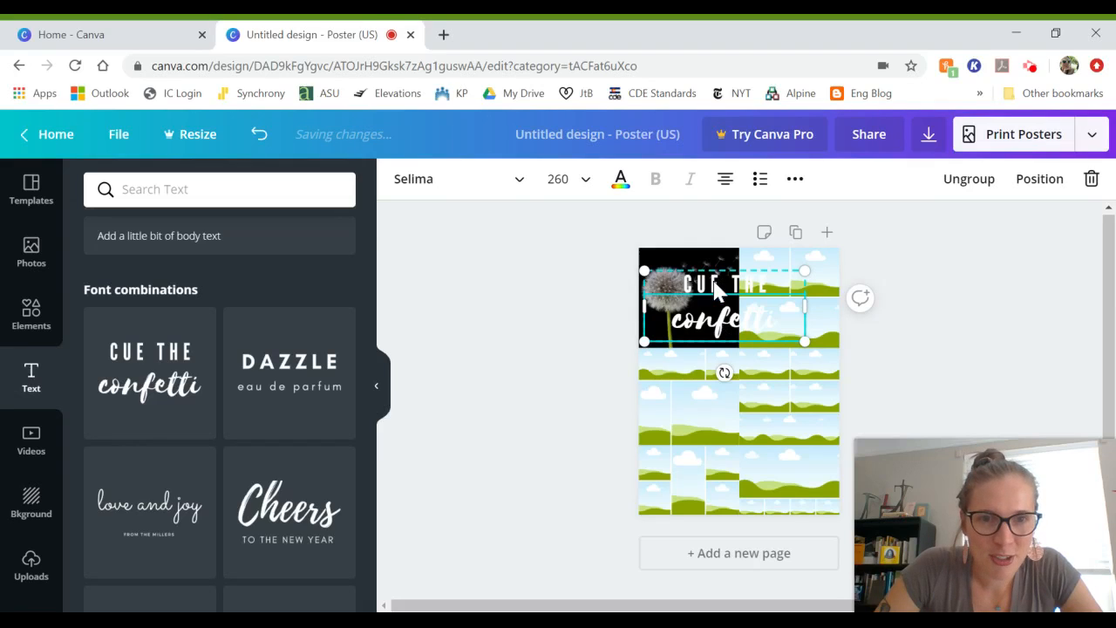
left_click(714, 290)
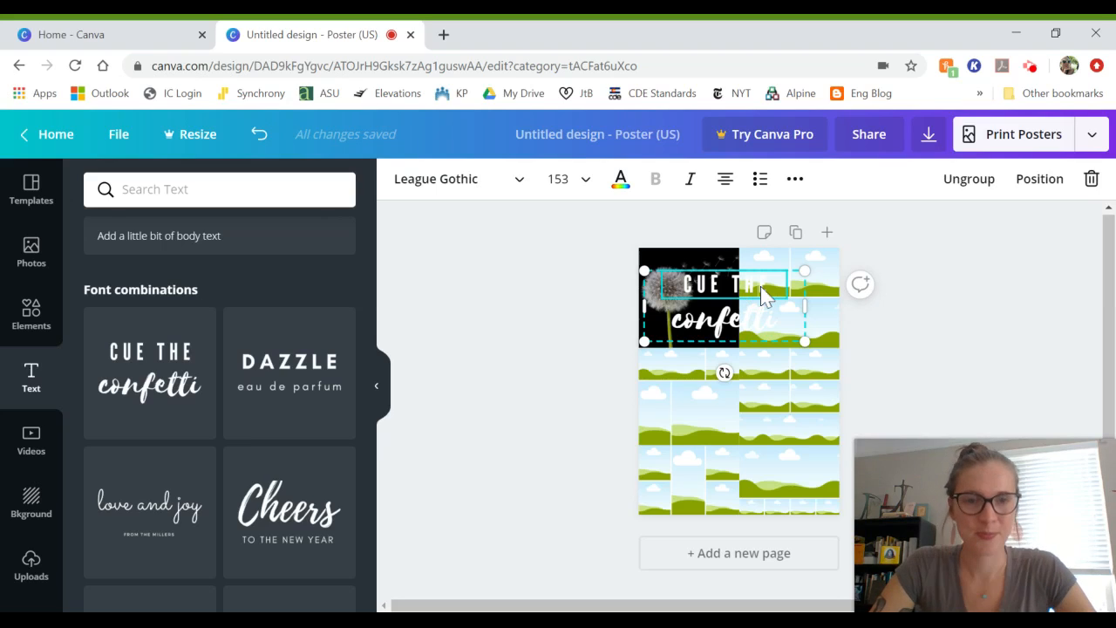
left_click_drag(771, 284, 688, 284)
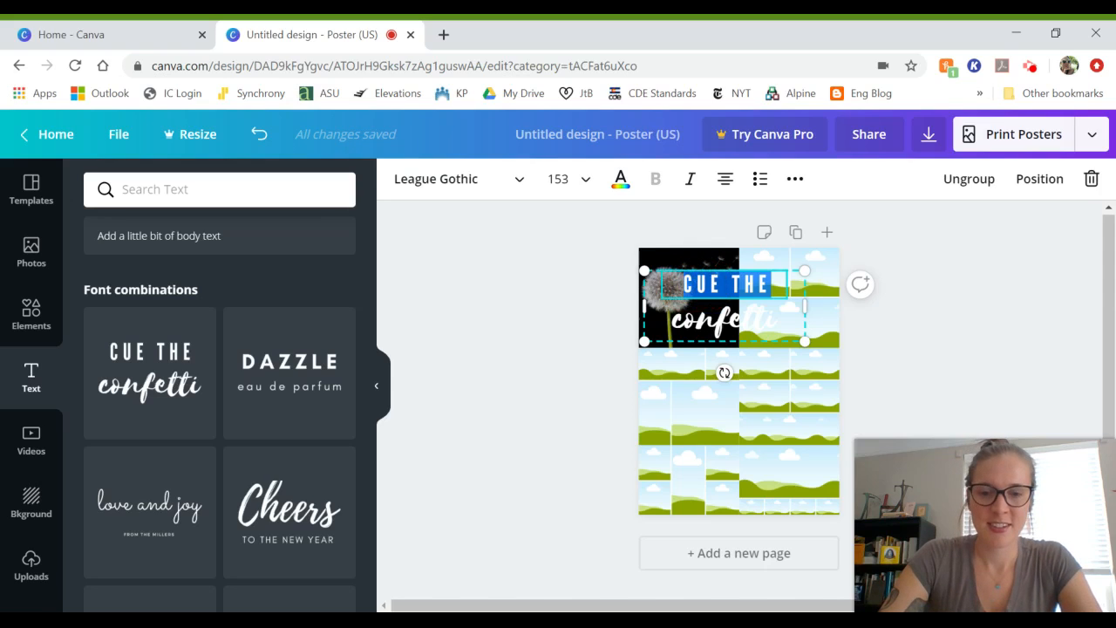
type("HANNAH'S")
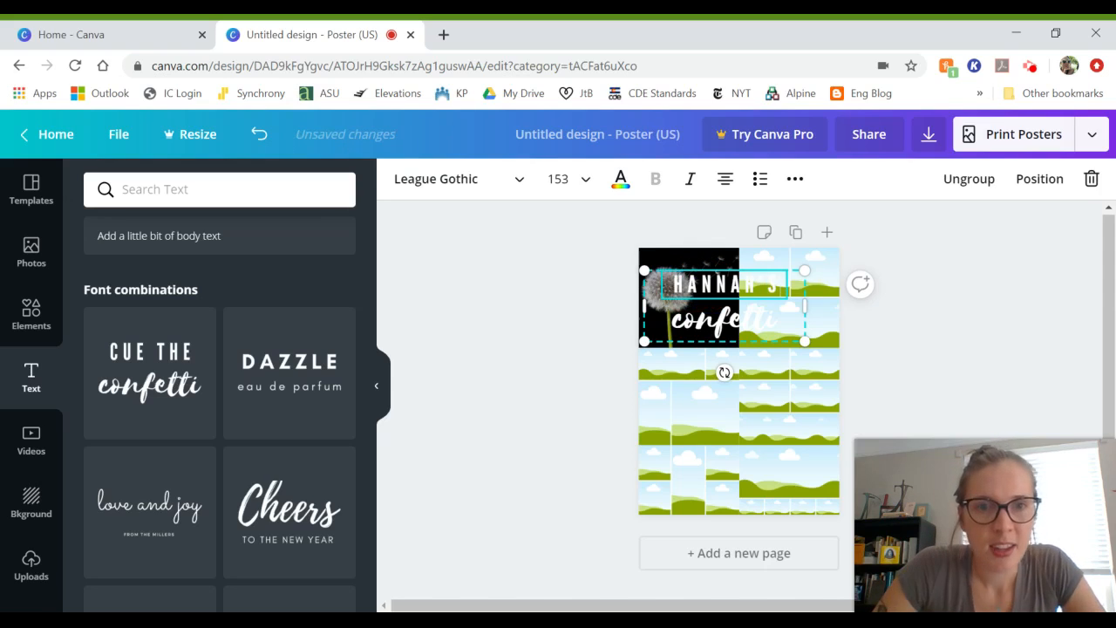
Step: Replace the script word 'confetti' with 'vision board'
left_click(710, 330)
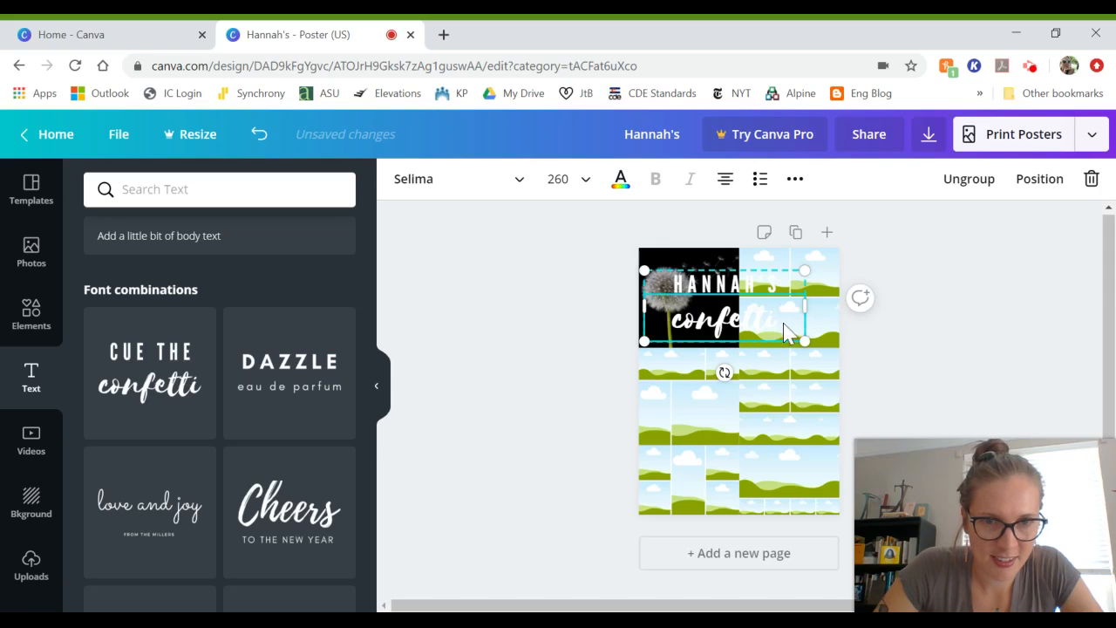
left_click_drag(784, 332, 662, 323)
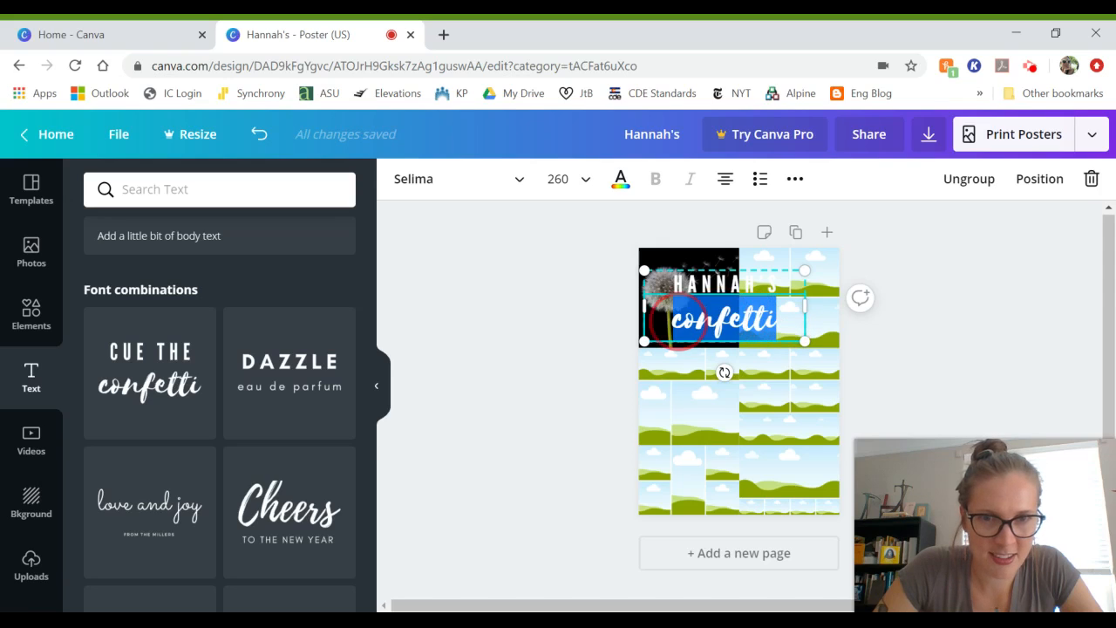
type("vision")
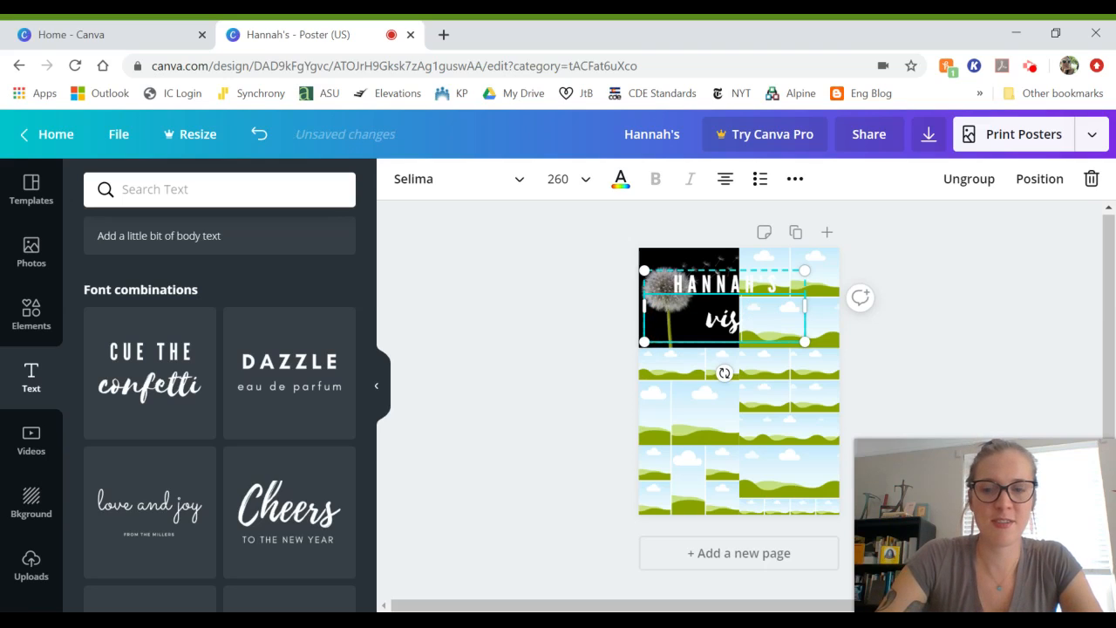
type(" board")
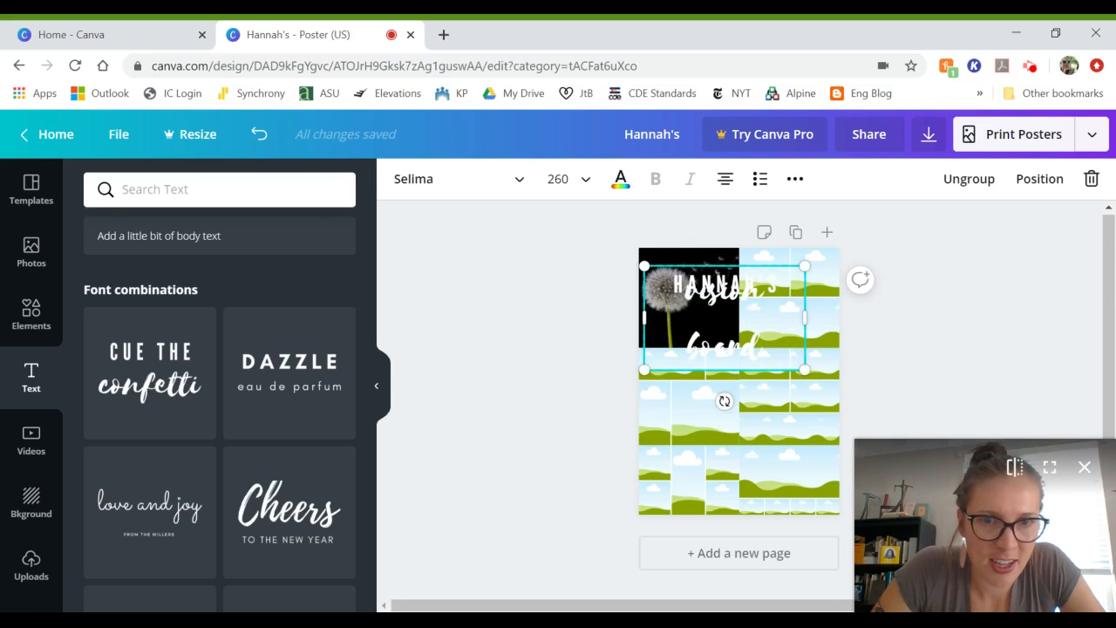
left_click(767, 344)
Step: Set the 'vision board' text to font size 144, then 200
left_click_drag(767, 345, 684, 293)
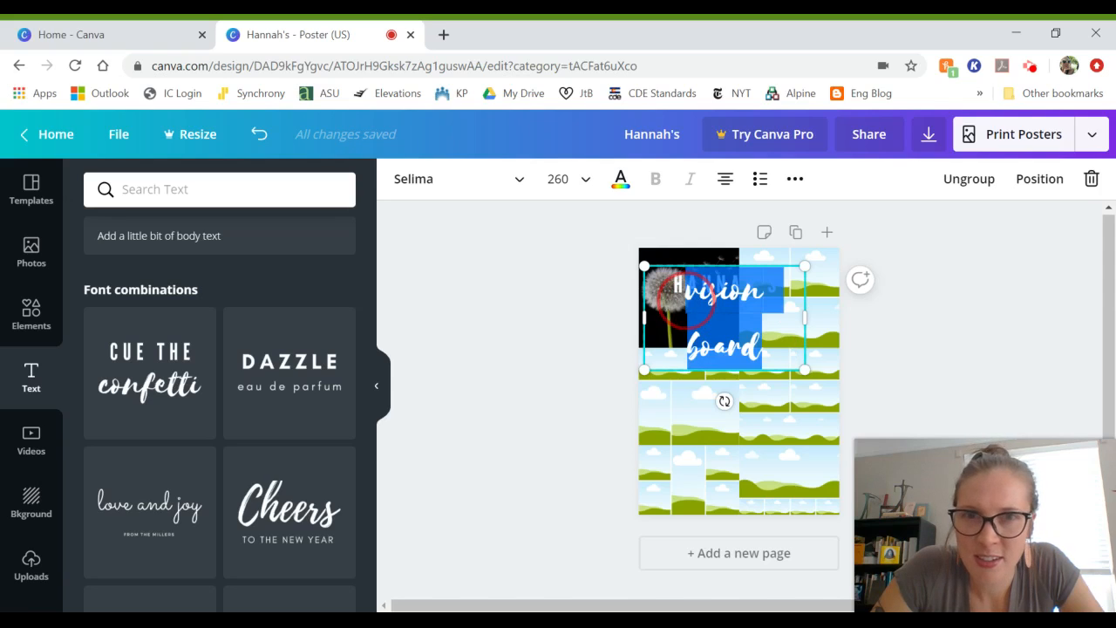
left_click(584, 186)
scroll(590, 374, "down", 5)
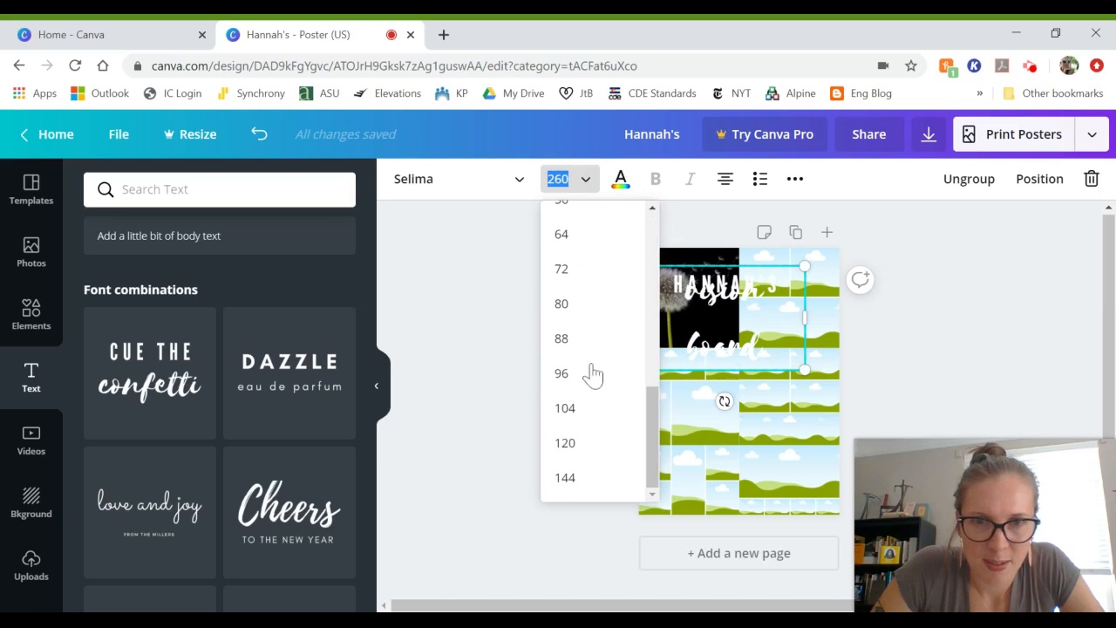
left_click(565, 477)
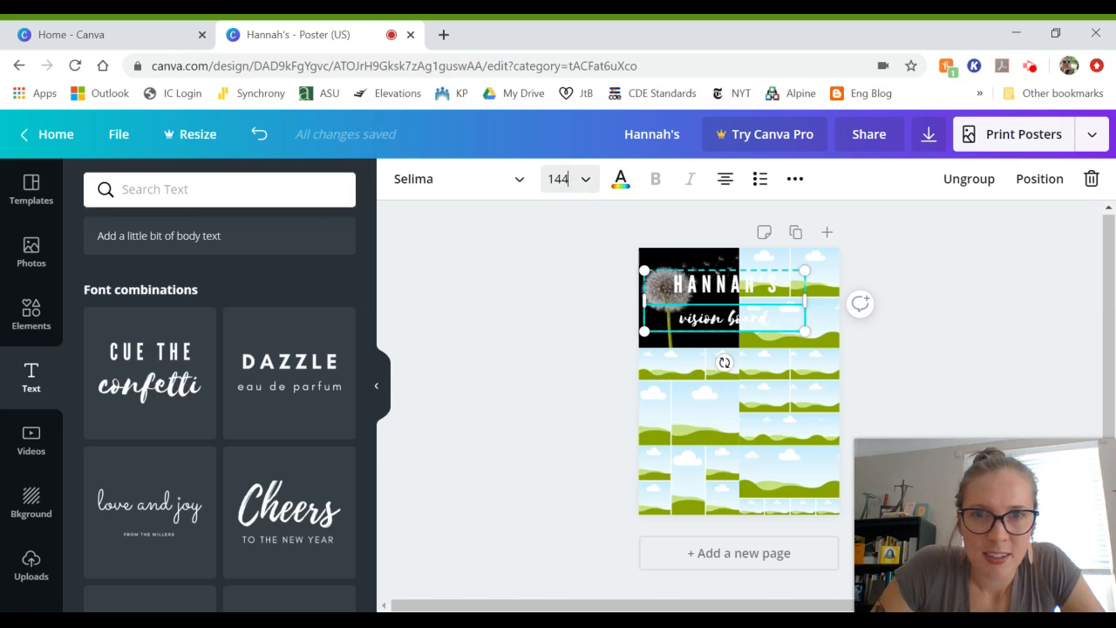
left_click(547, 181)
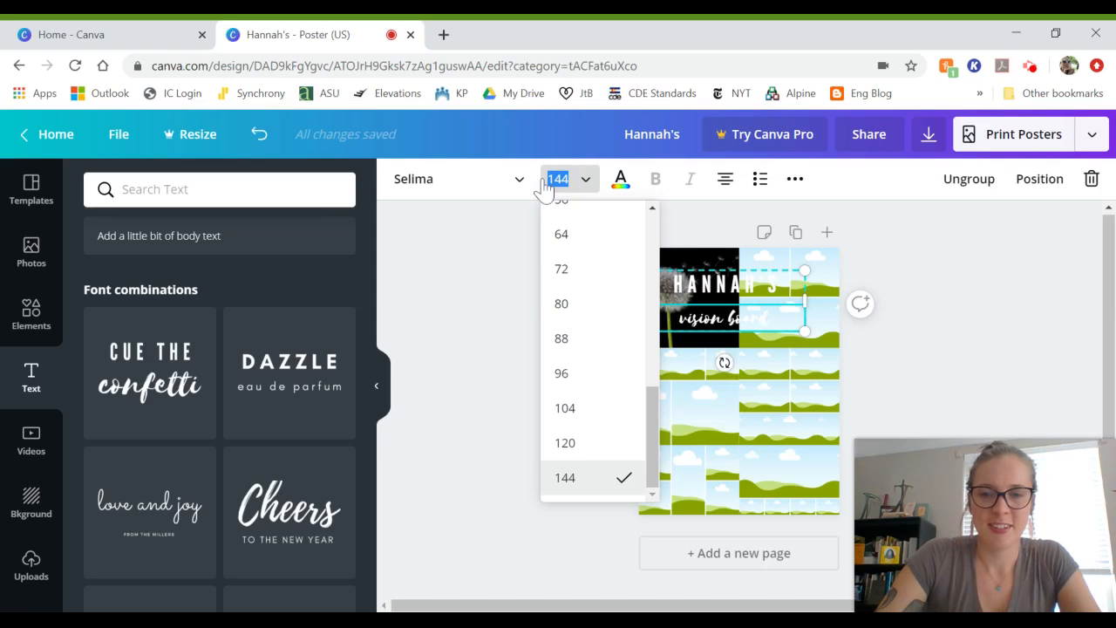
type("200")
key("Return")
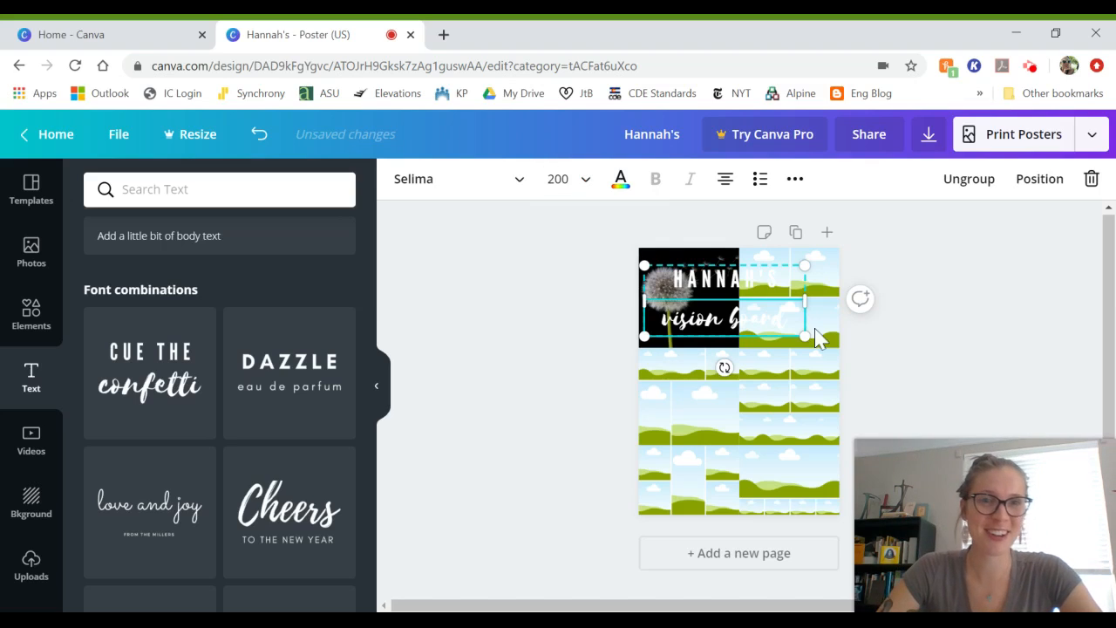
Step: Scale the title box down so it fits inside the dandelion photo
left_click(805, 264)
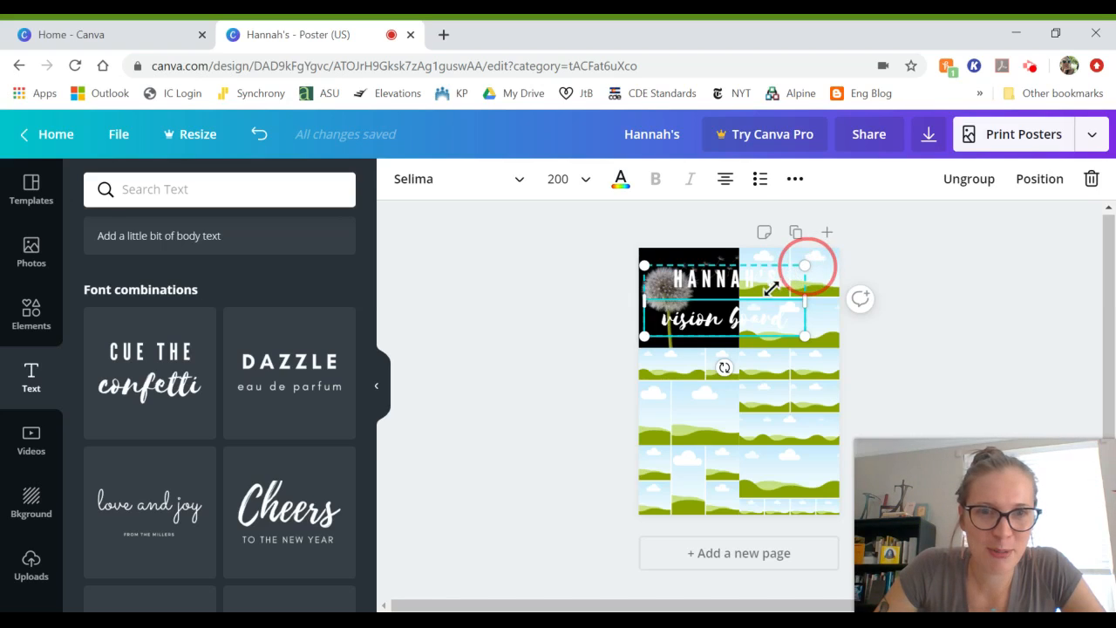
left_click_drag(752, 299, 705, 312)
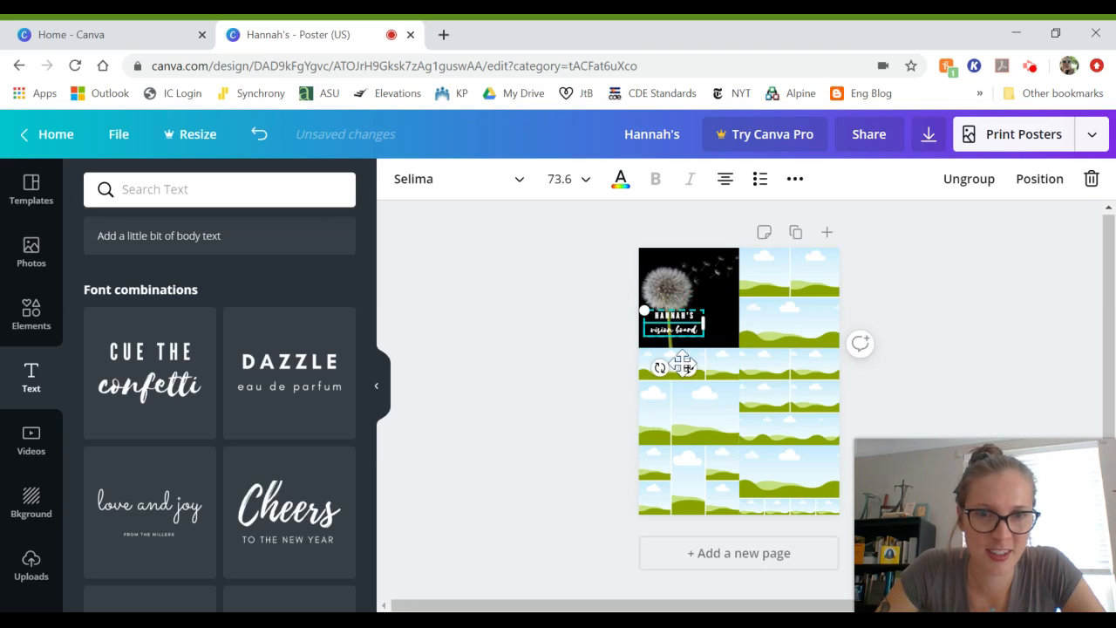
left_click(692, 368)
Step: Move the title onto the centre guide and nudge it slightly right within the dandelion photo
left_click_drag(692, 369, 717, 370)
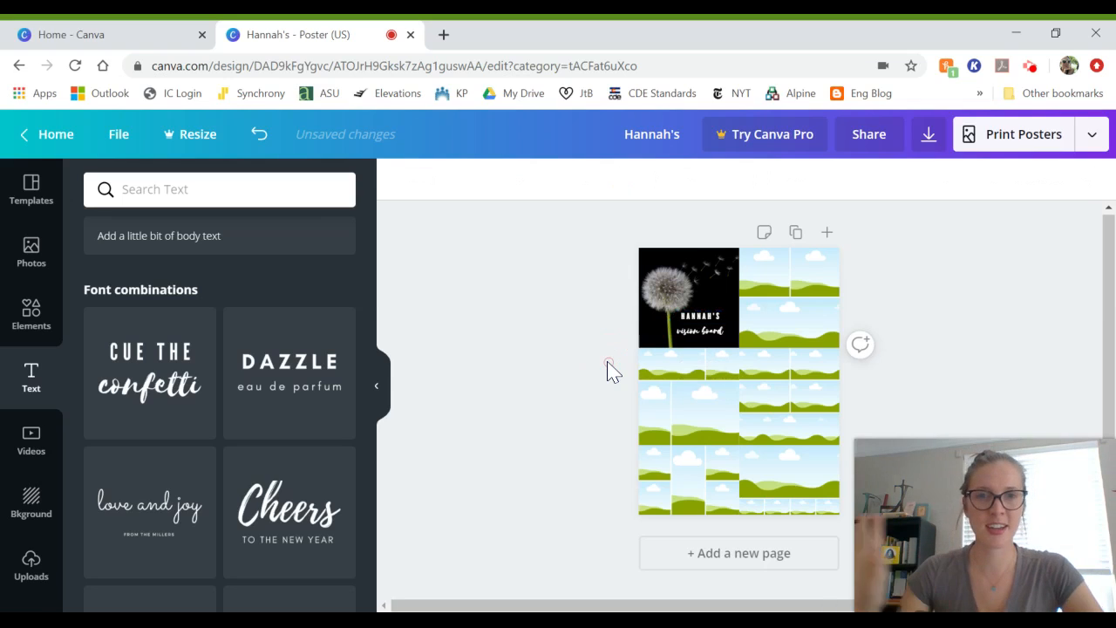
left_click(508, 353)
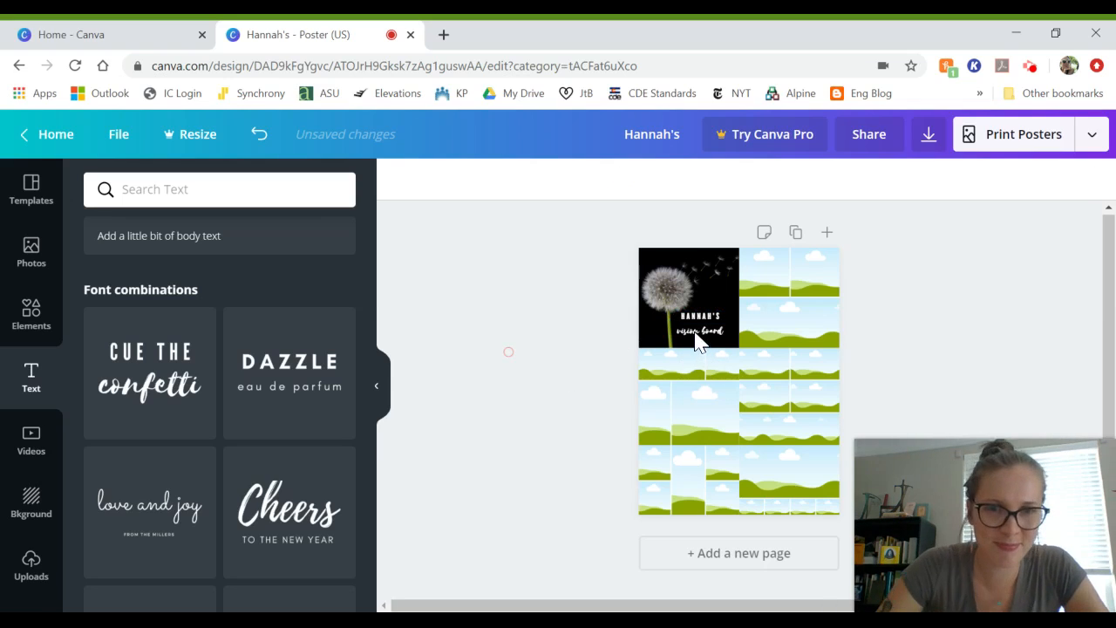
left_click(697, 340)
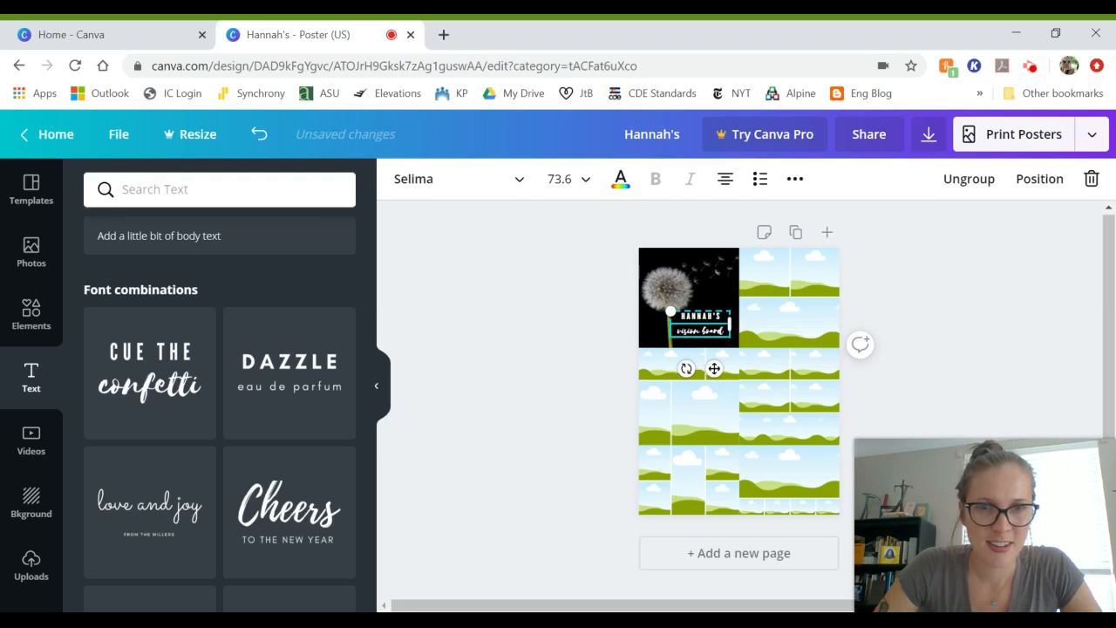
left_click(715, 369)
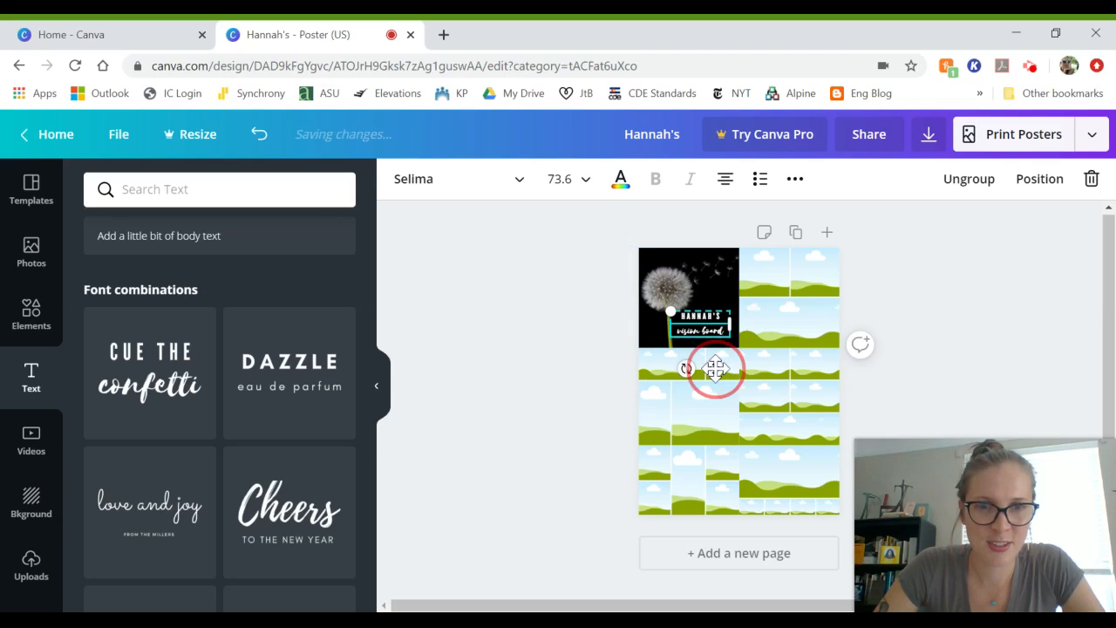
left_click_drag(715, 369, 723, 369)
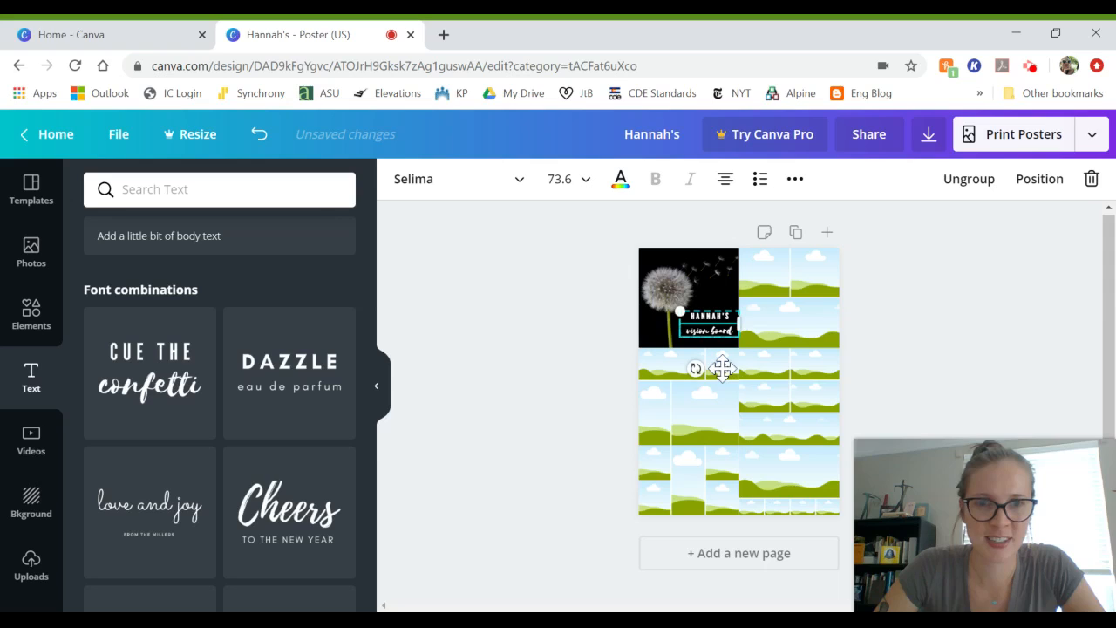
left_click(573, 375)
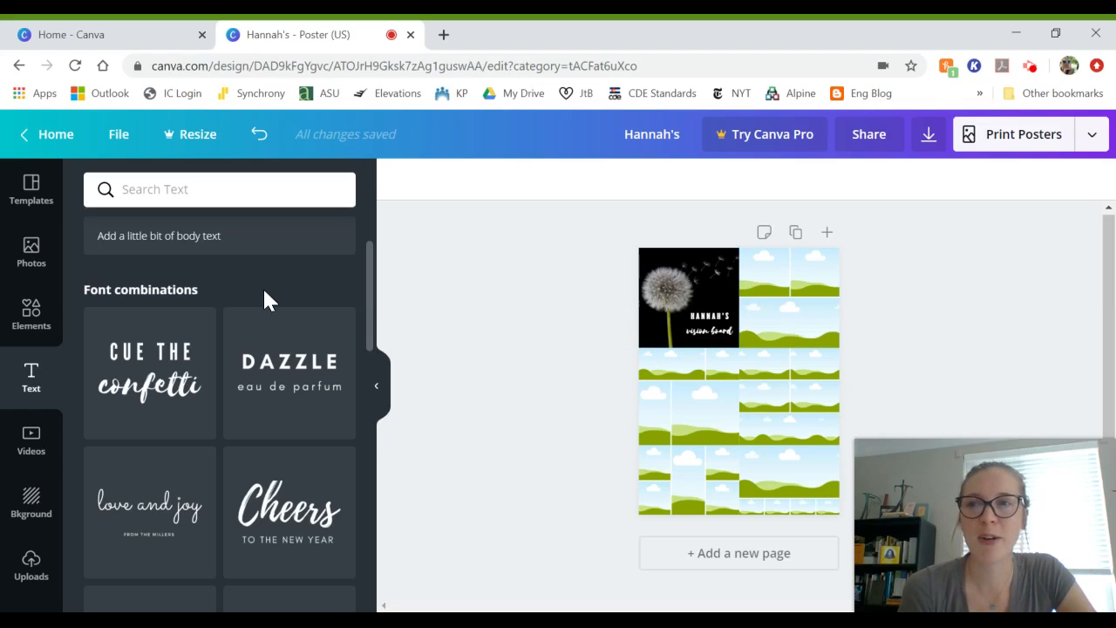
Step: Reopen the Photos panel showing the earlier 'dandelion' search results
left_click(30, 274)
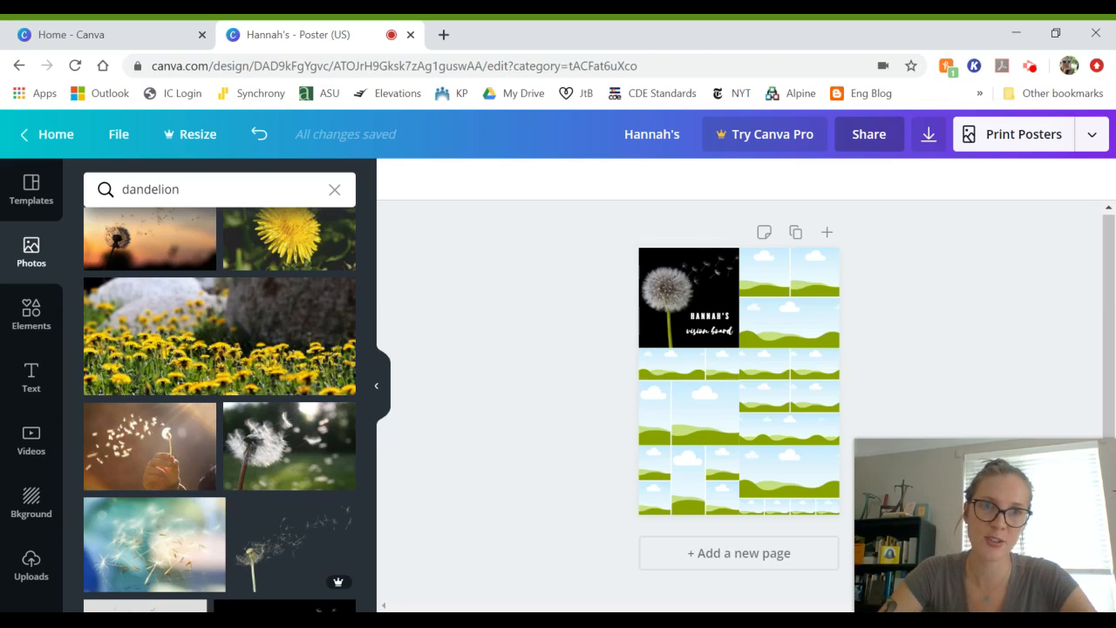
Step: Open the design's sharing panel and begin entering the collaborator's e-mail address in the invite field
left_click(863, 148)
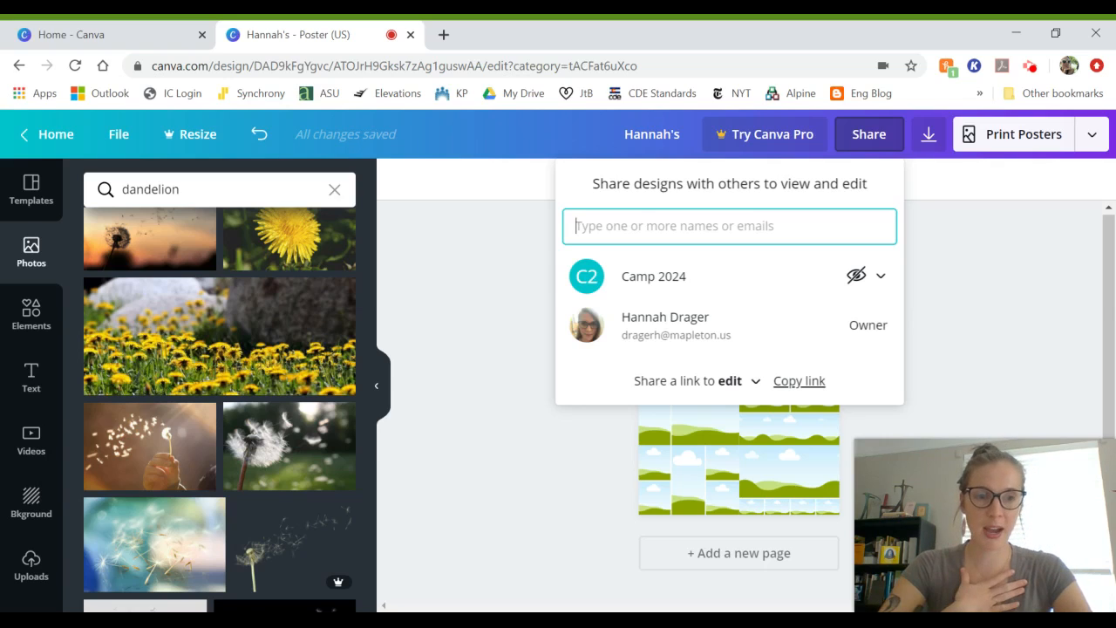
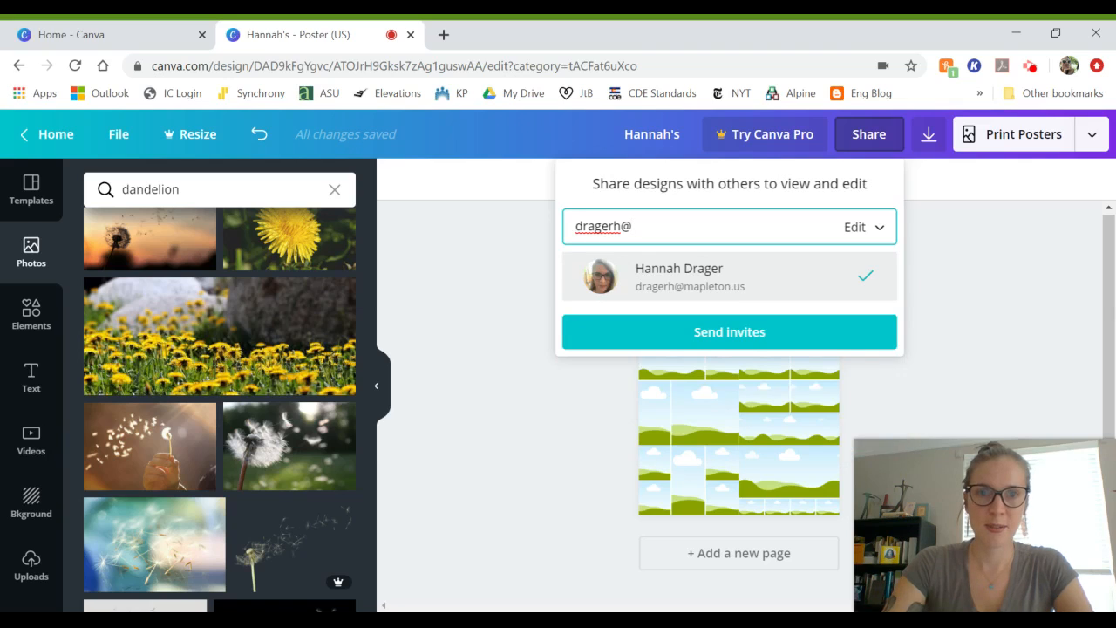